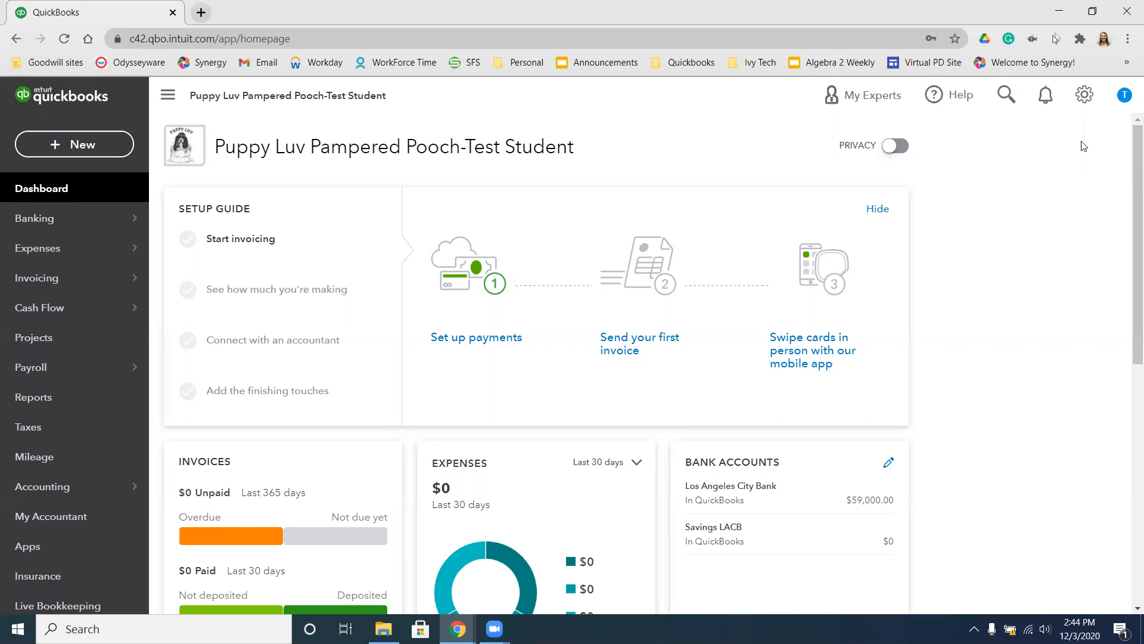
# - Open the chart of accounts, filter it by "inven" and make the Inventory Asset account inactive
pyautogui.click(1086, 96)
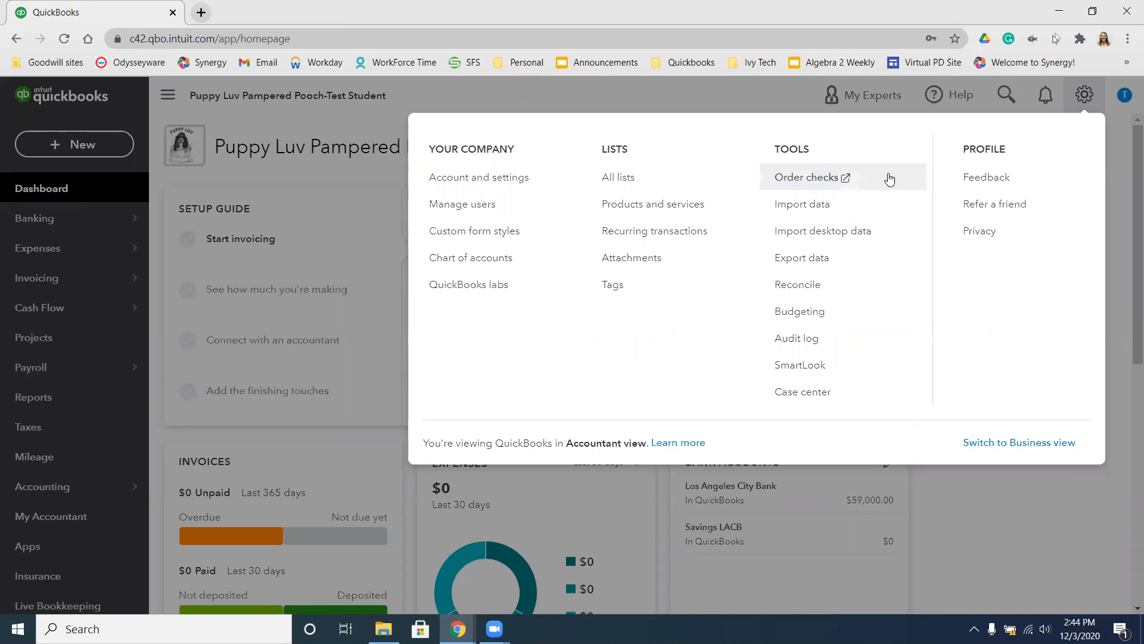
pyautogui.click(456, 263)
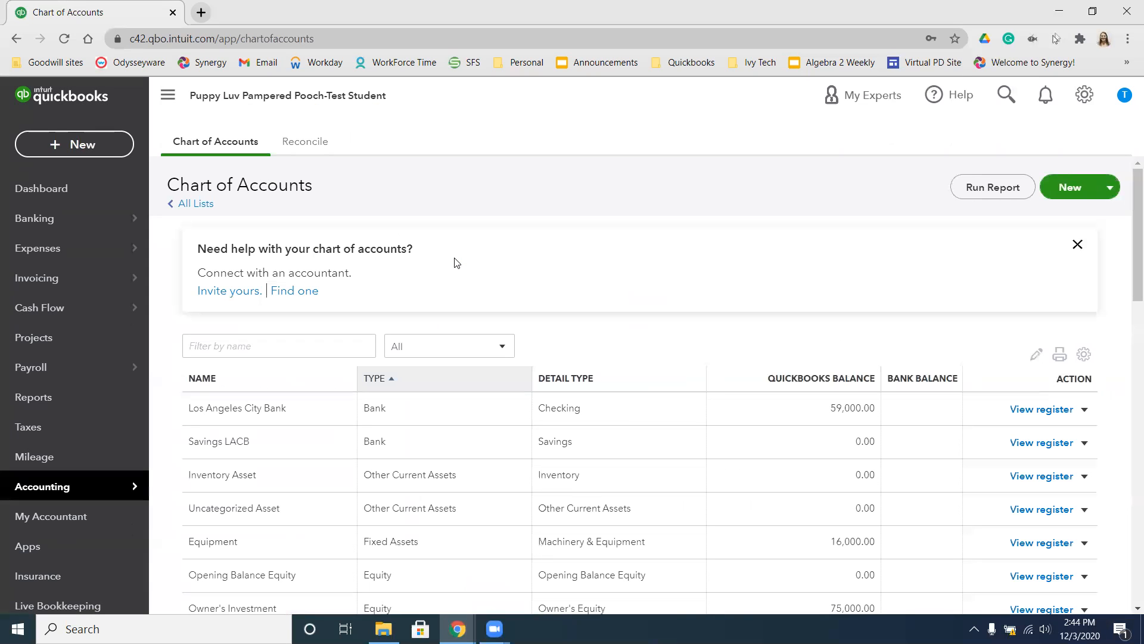
pyautogui.click(359, 347)
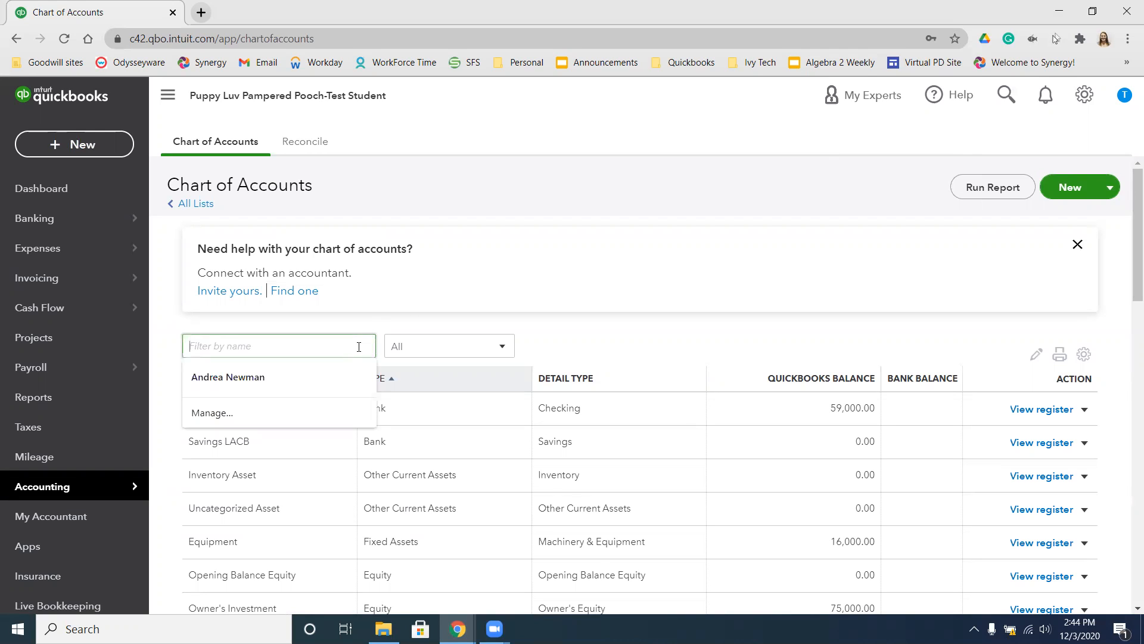
pyautogui.write('inven')
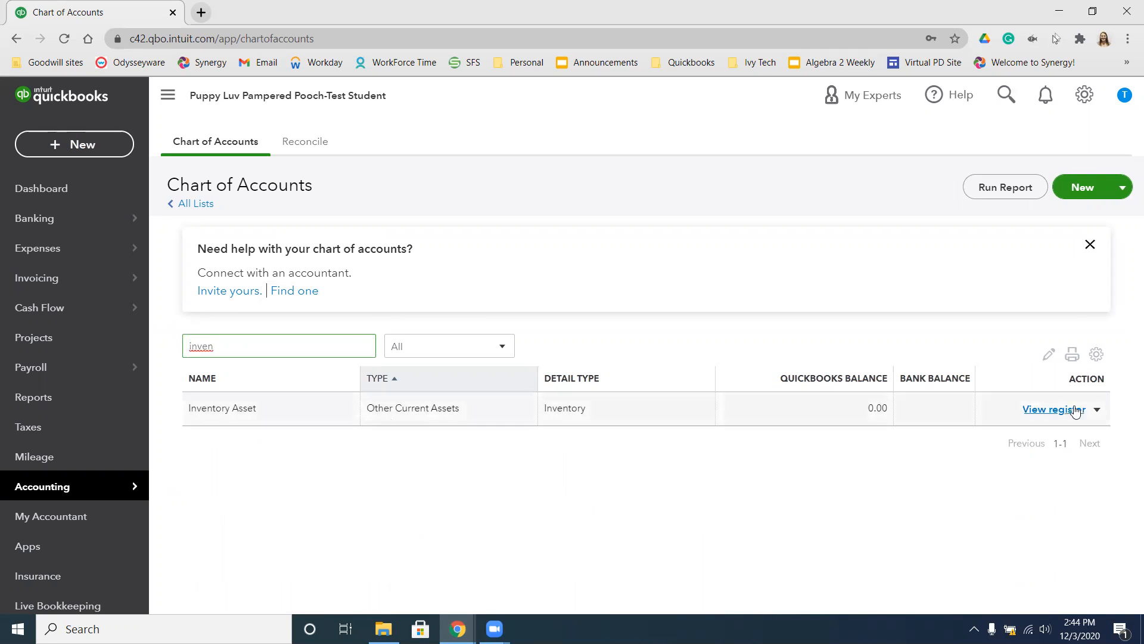
pyautogui.click(1098, 411)
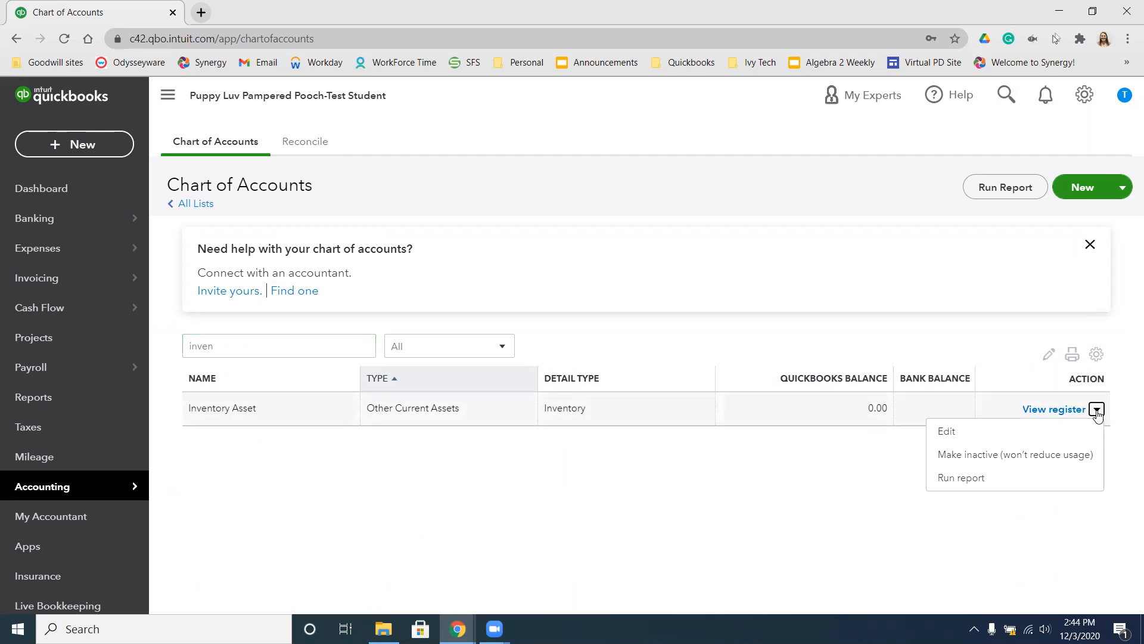
pyautogui.click(1056, 455)
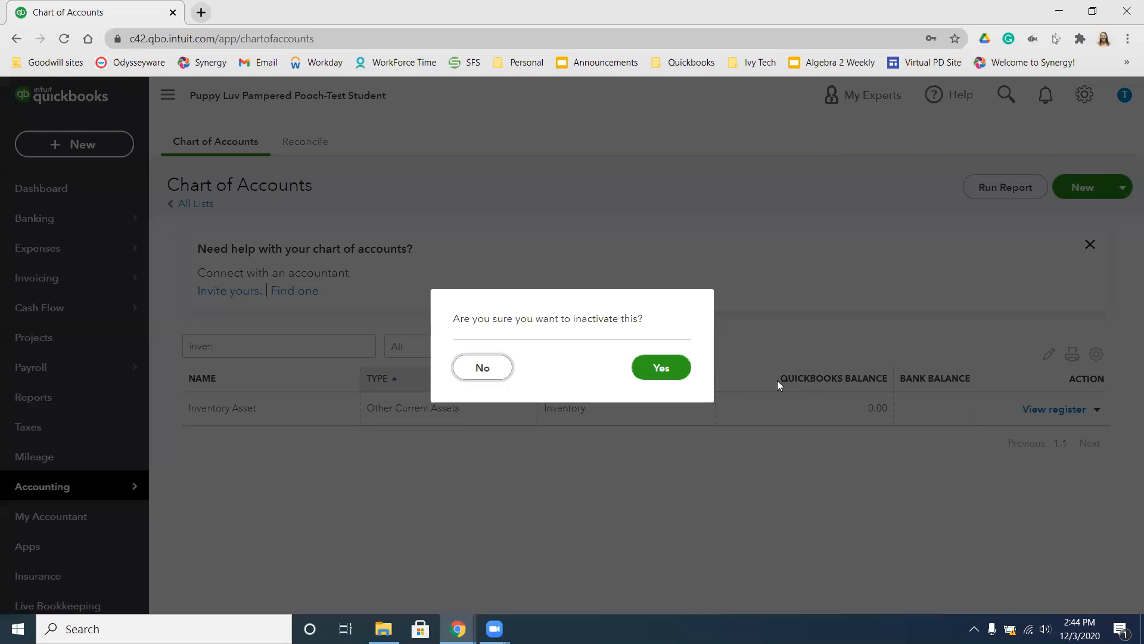
pyautogui.click(660, 368)
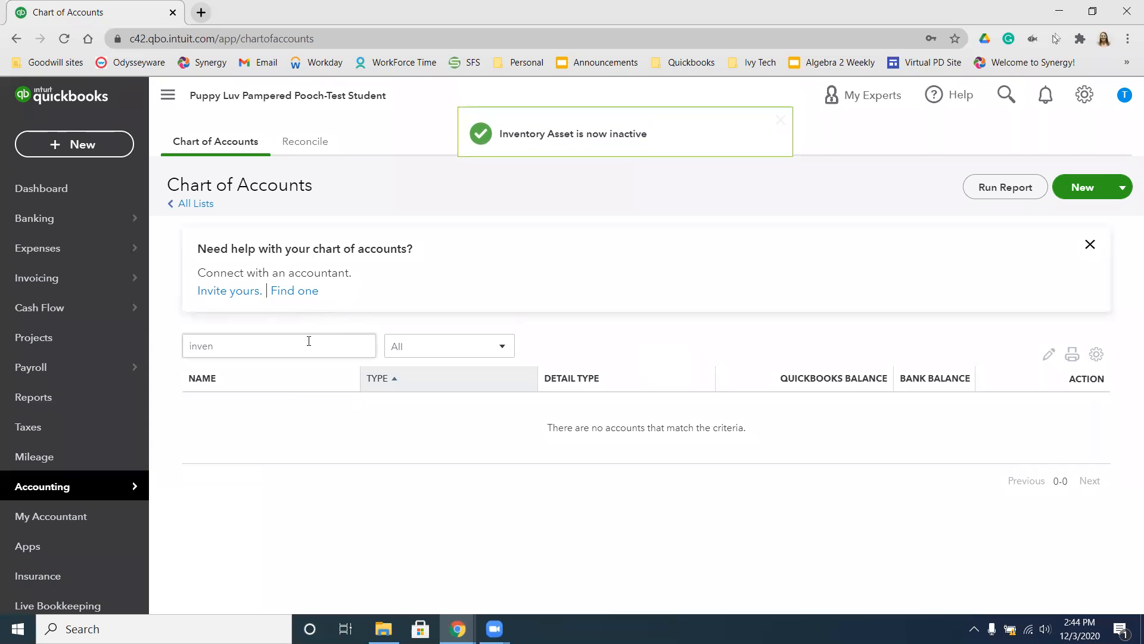
# - Filter the accounts by "sales" and make the Sales income account inactive
pyautogui.moveTo(309, 342); pyautogui.dragTo(21, 293)
pyautogui.press('BackSpace')
pyautogui.write('sale')
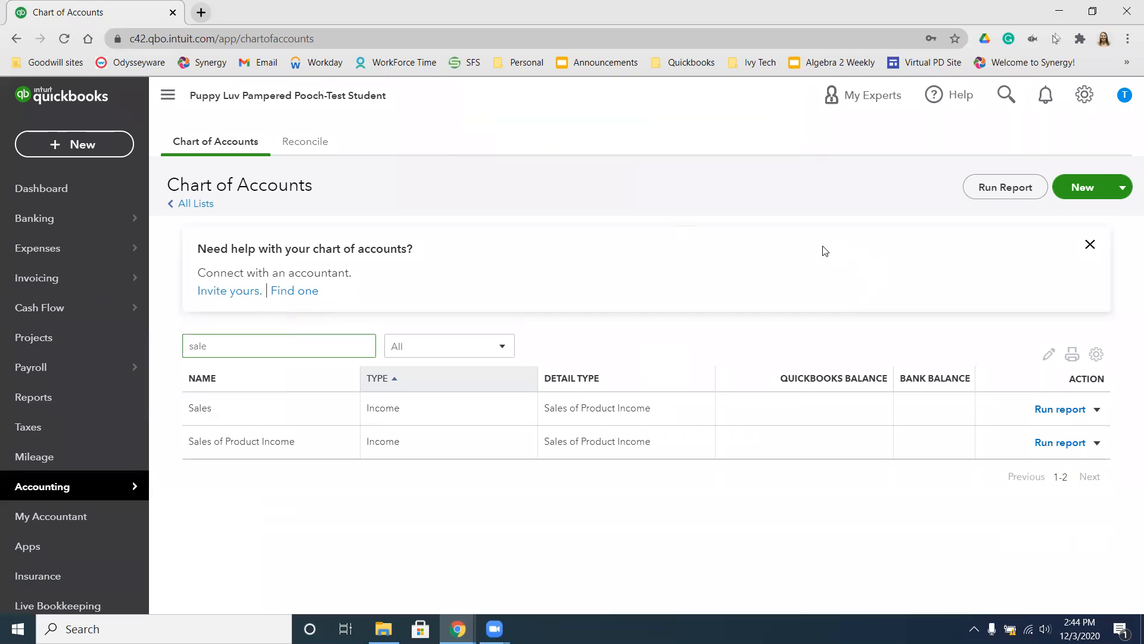
pyautogui.write('s')
pyautogui.click(1098, 410)
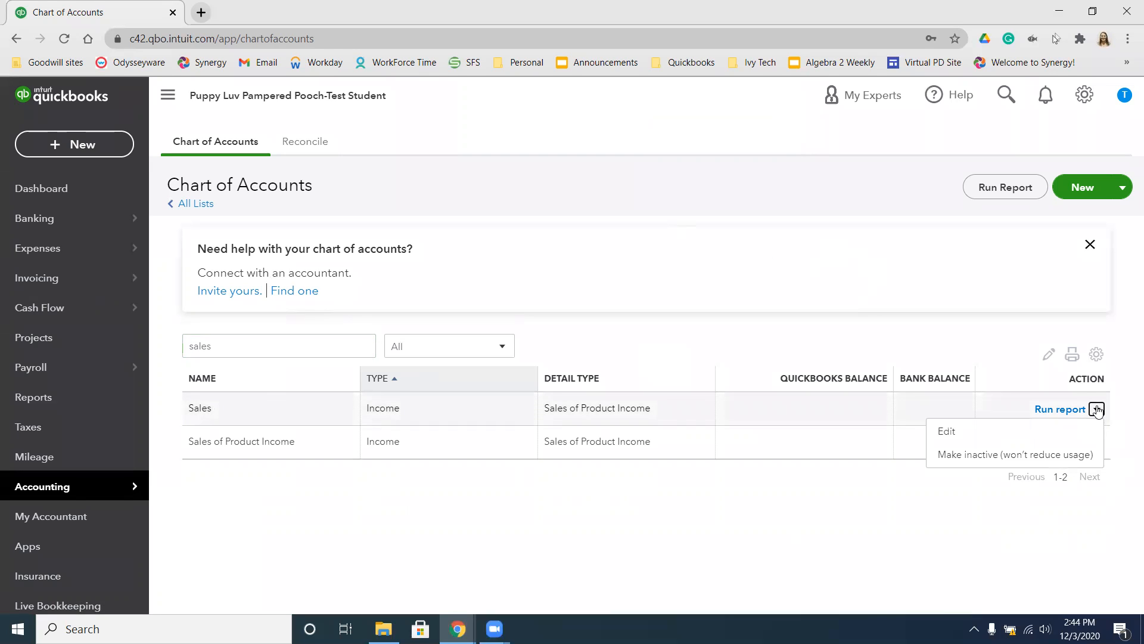
pyautogui.click(1070, 455)
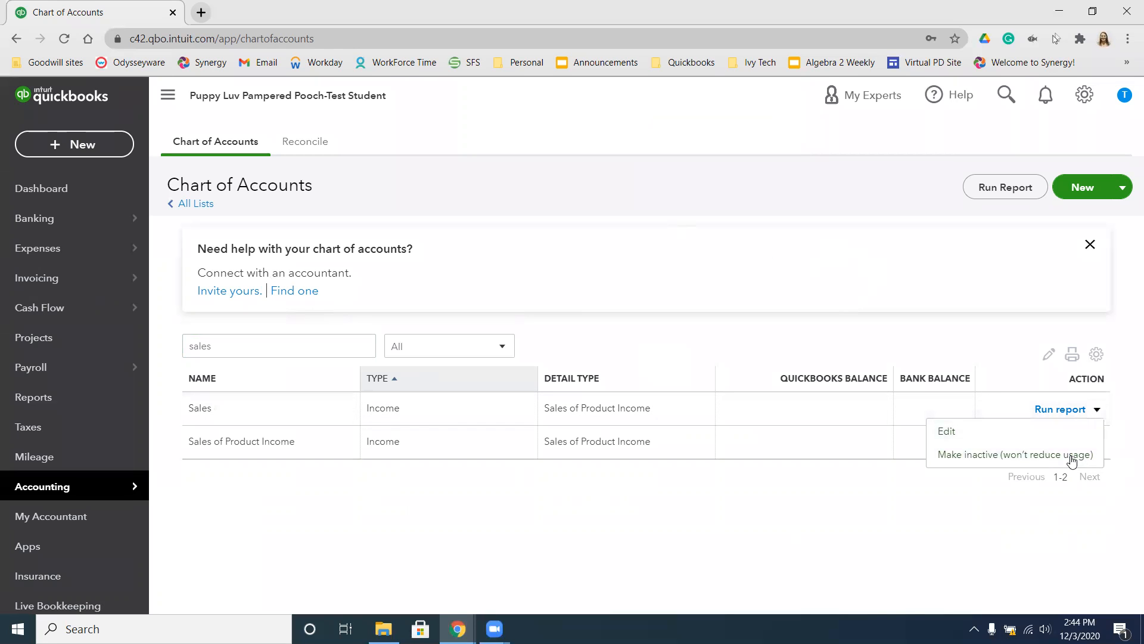
pyautogui.click(659, 372)
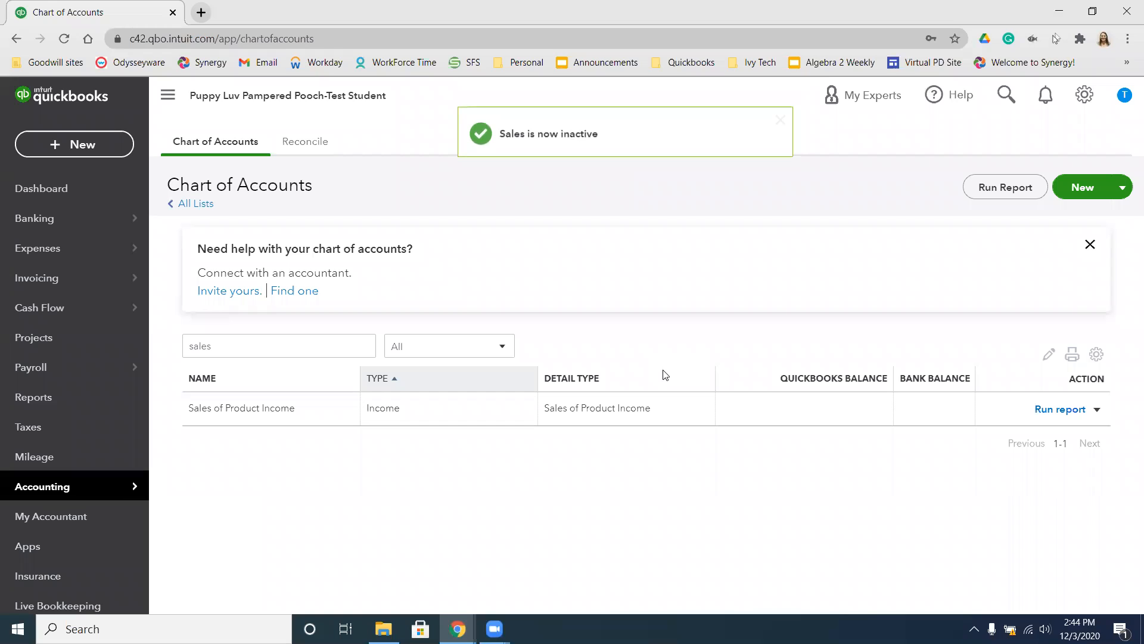
# - Make the Sales of Product Income account inactive
pyautogui.click(1097, 411)
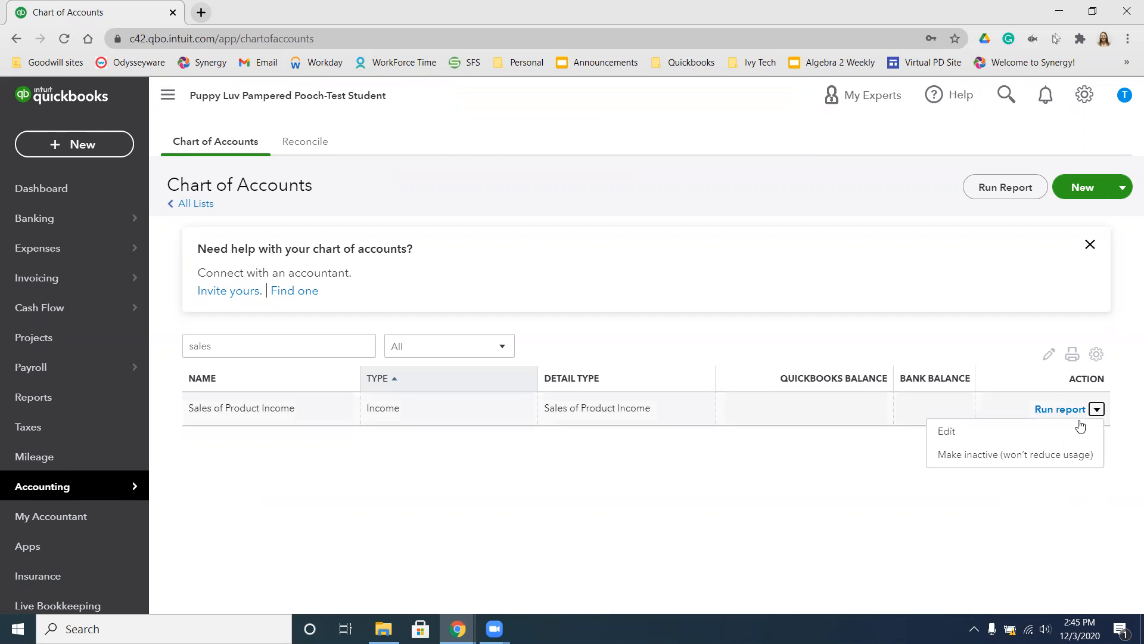
pyautogui.click(1061, 455)
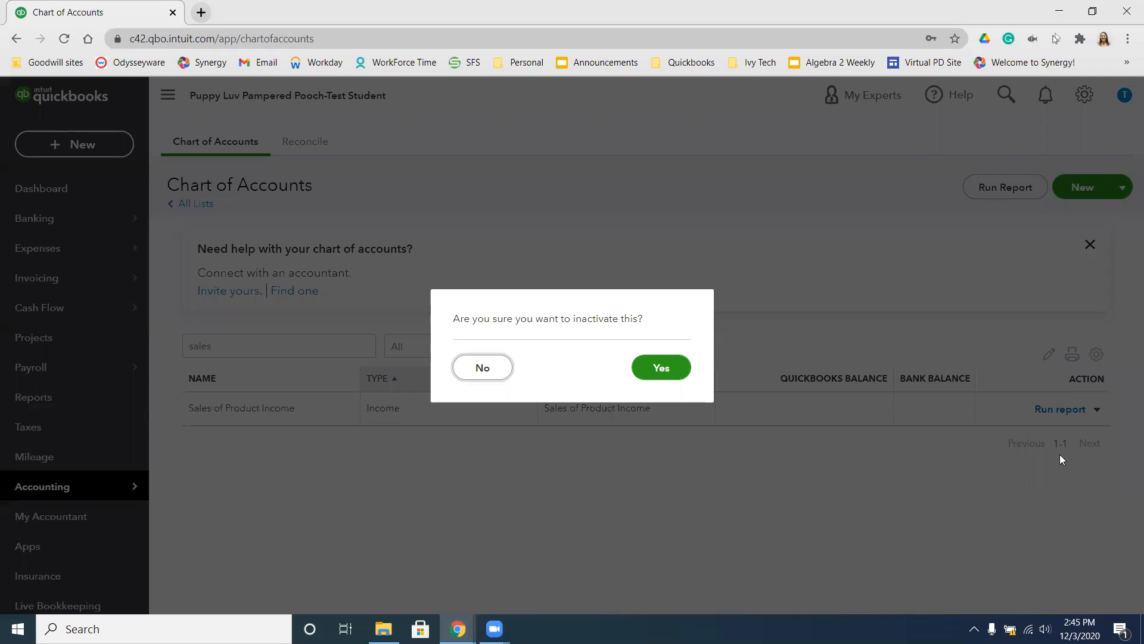
pyautogui.click(680, 374)
# - Filter the accounts by "cost of" and make the Cost of Goods Sold account inactive
pyautogui.doubleClick(276, 346)
pyautogui.press('BackSpace')
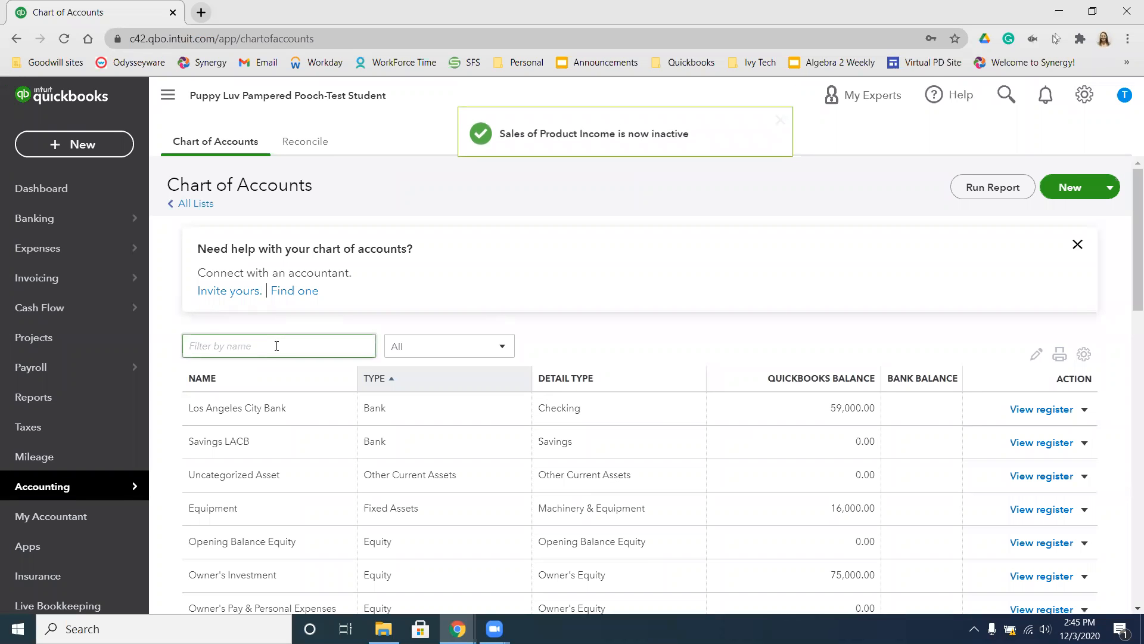
pyautogui.write('cost of')
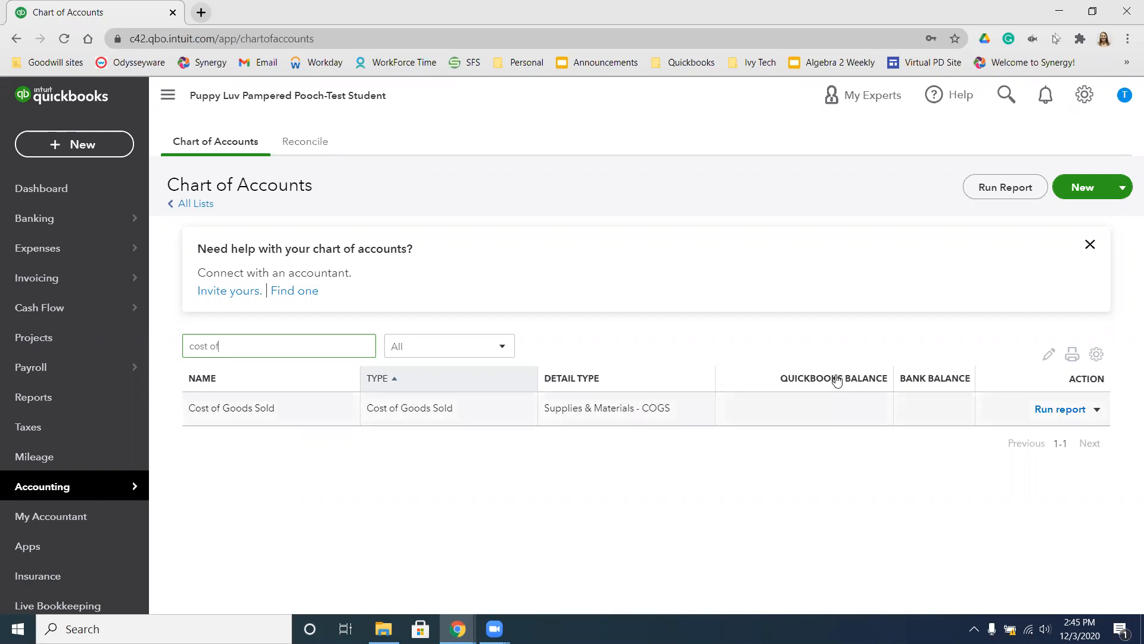
pyautogui.click(1096, 411)
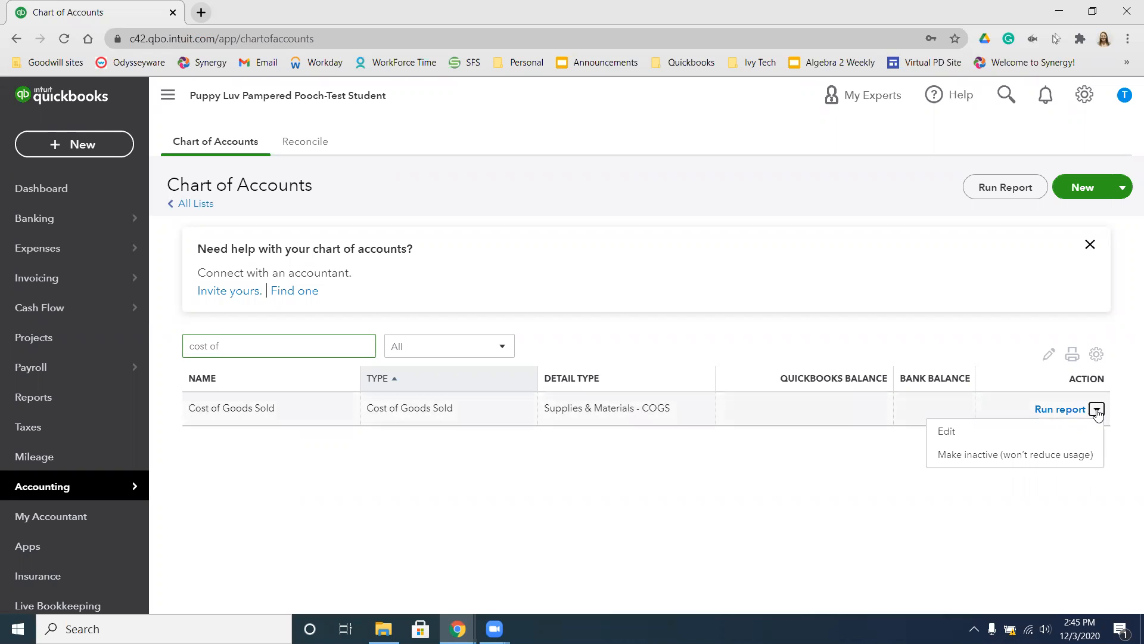
pyautogui.click(1082, 458)
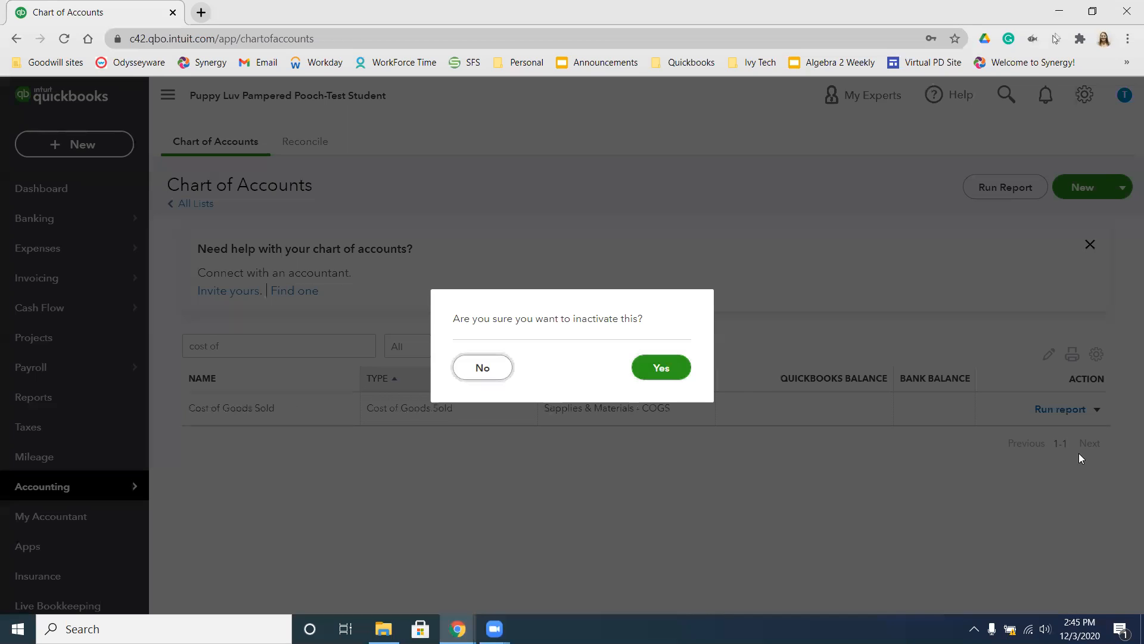
pyautogui.click(666, 370)
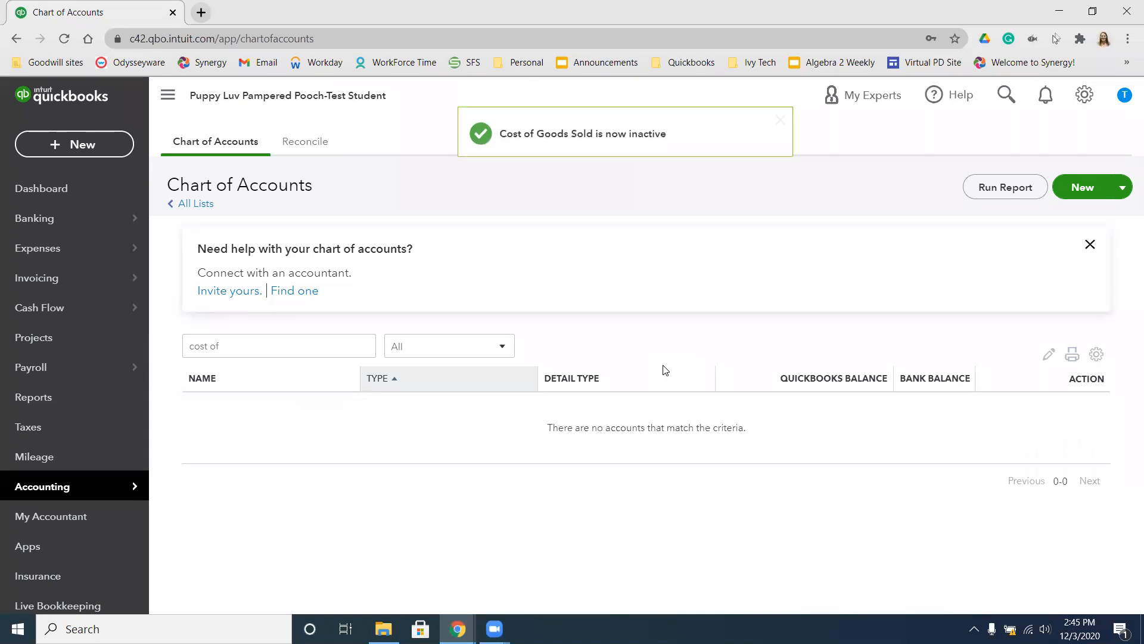
# - Filter the accounts by "purc" and make the Purchases expense account inactive
pyautogui.click(310, 355)
pyautogui.doubleClick(308, 349)
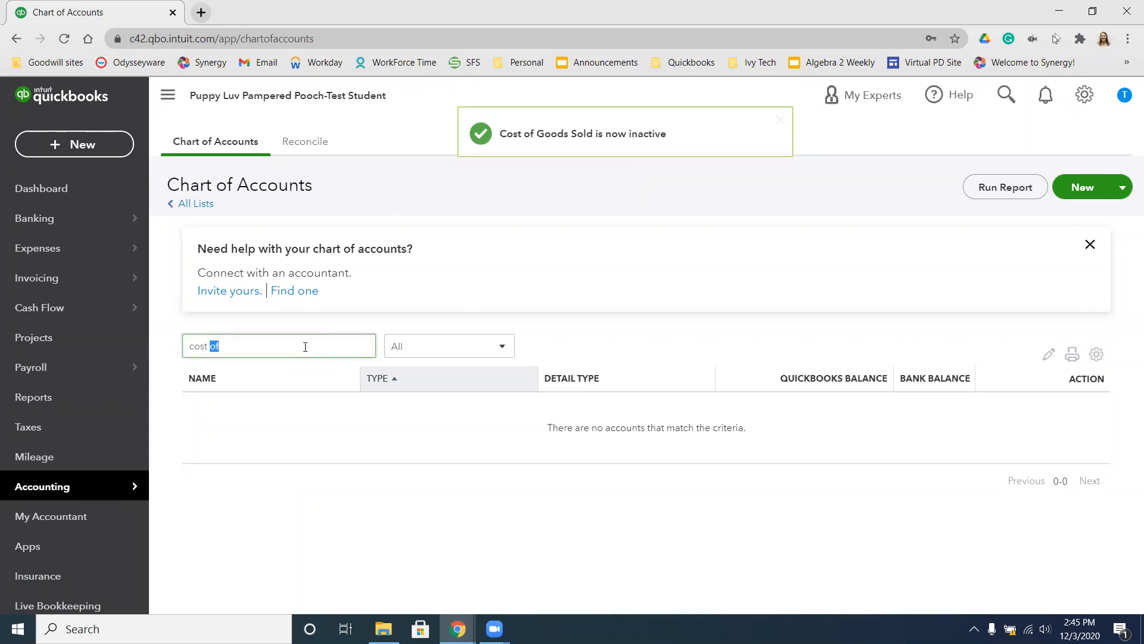
pyautogui.press('BackSpace')
pyautogui.press('BackSpace')
pyautogui.press('BackSpace')
pyautogui.press('BackSpace')
pyautogui.press('BackSpace')
pyautogui.press('BackSpace')
pyautogui.write('pursc=')
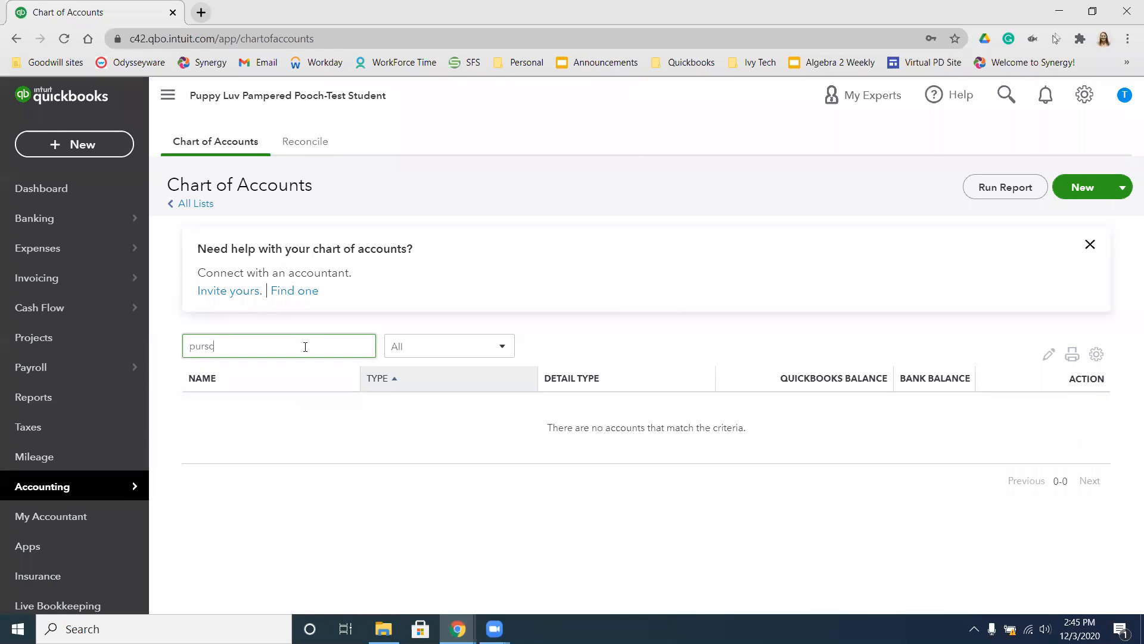
pyautogui.press('BackSpace')
pyautogui.press('BackSpace')
pyautogui.press('BackSpace')
pyautogui.write('c')
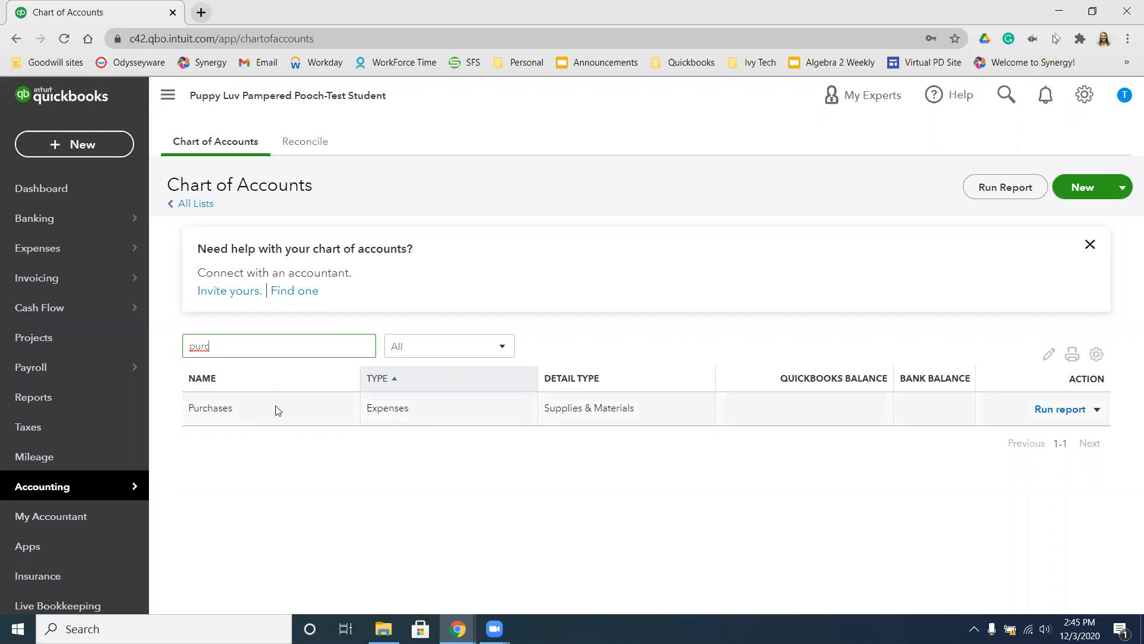
pyautogui.click(1097, 411)
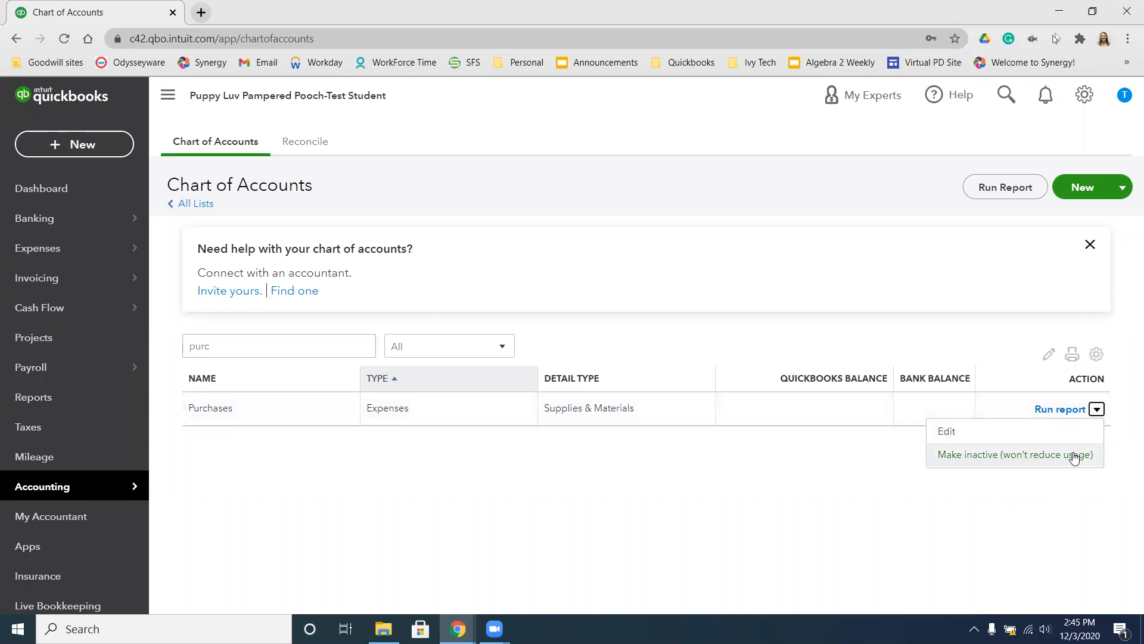
pyautogui.click(1073, 456)
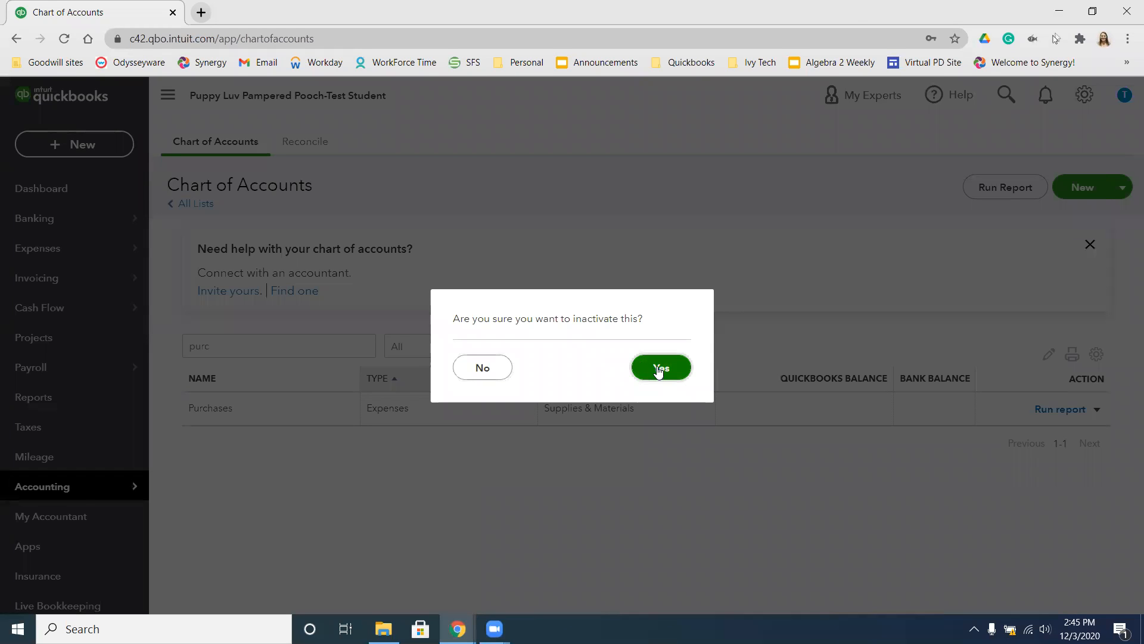
pyautogui.click(658, 369)
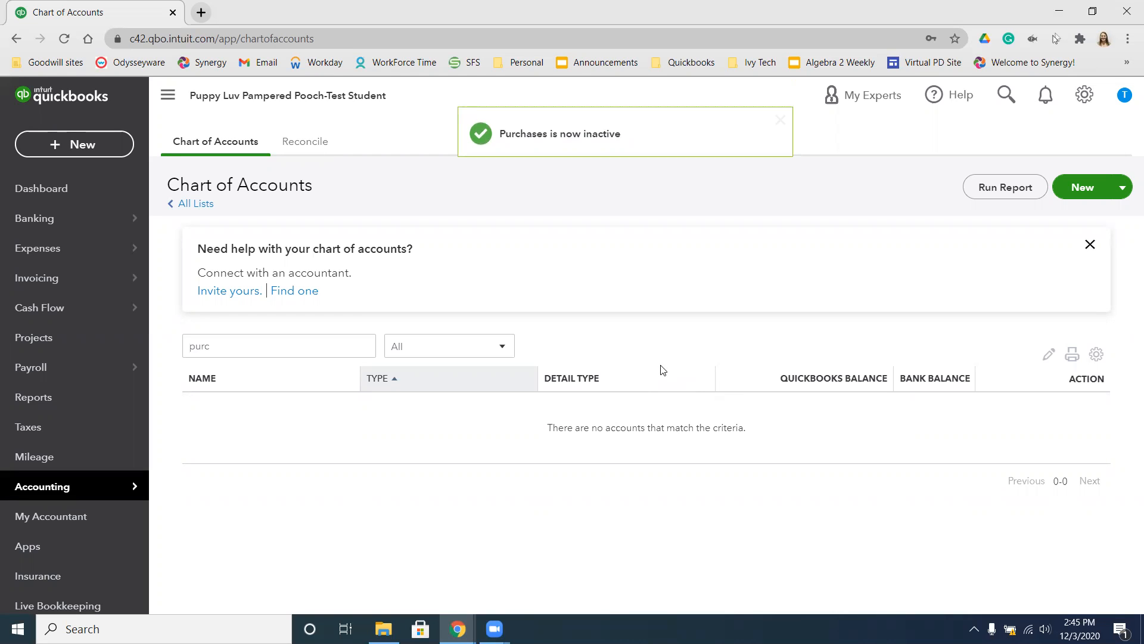
# - Filter the accounts by "jo", rename the Job Supplies account to Pooch Supplies and save it
pyautogui.doubleClick(325, 346)
pyautogui.press('BackSpace')
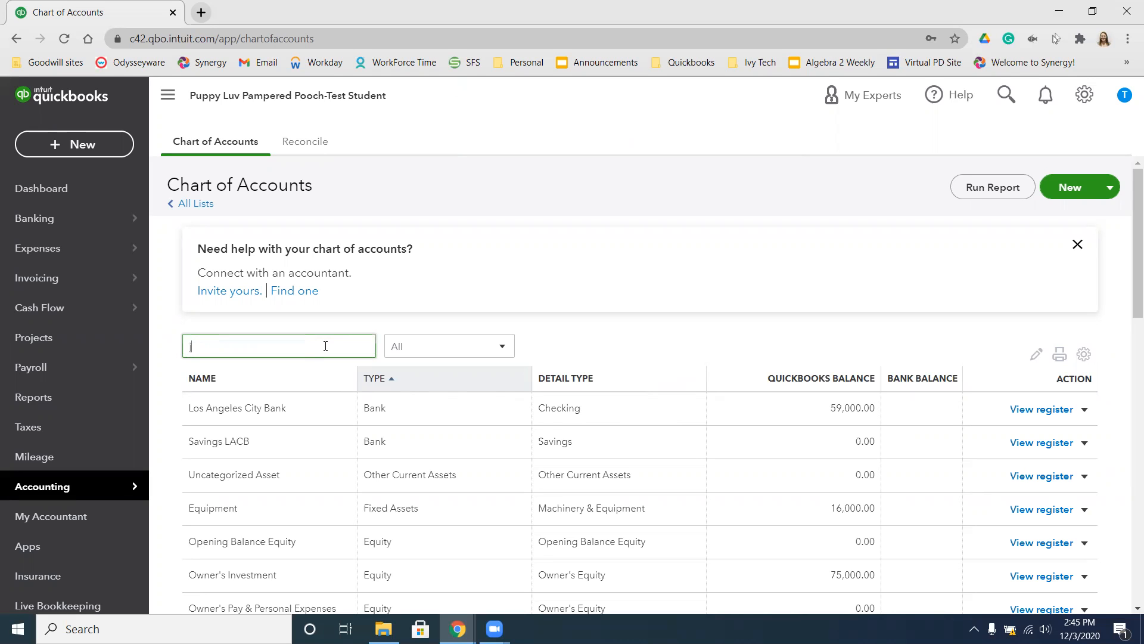
pyautogui.write('jo')
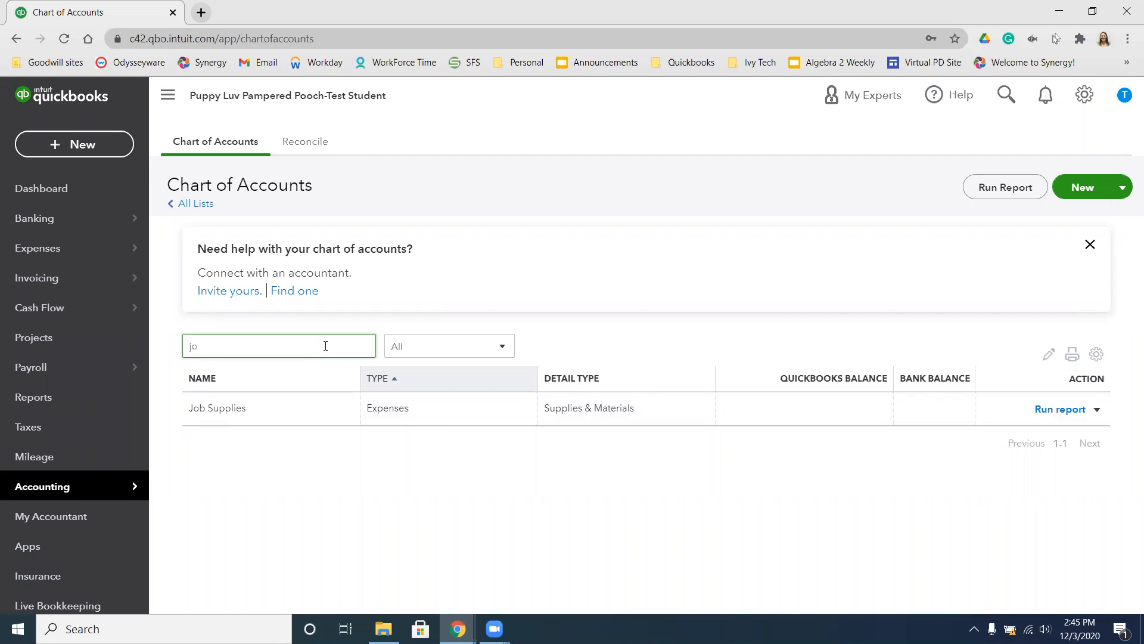
pyautogui.click(1096, 409)
pyautogui.click(1078, 433)
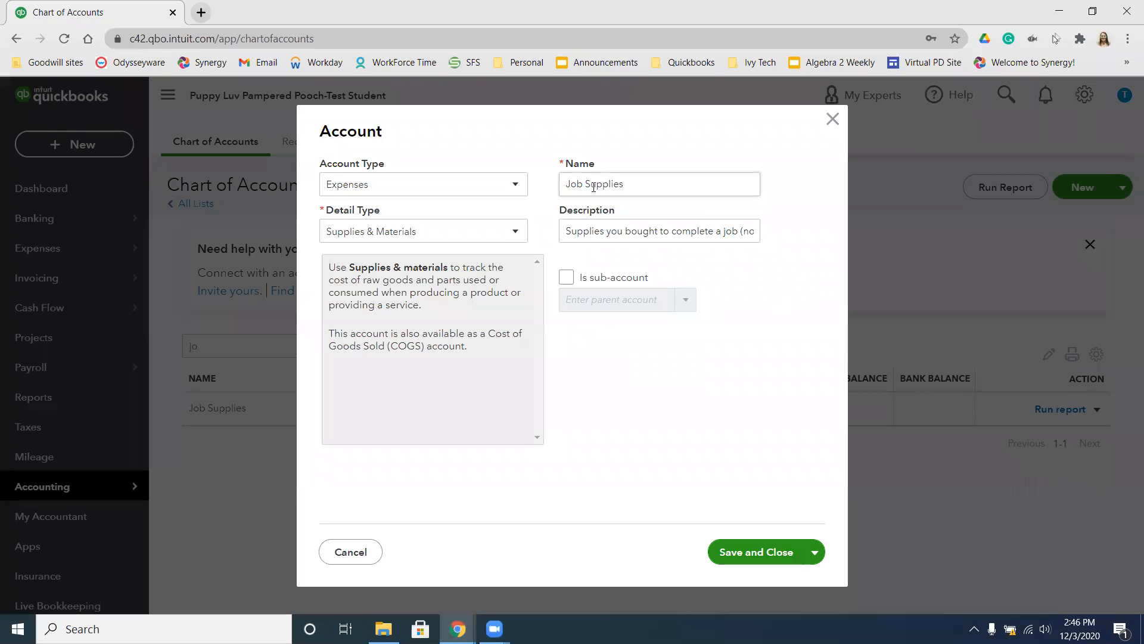
pyautogui.doubleClick(584, 183)
pyautogui.write('Pooch')
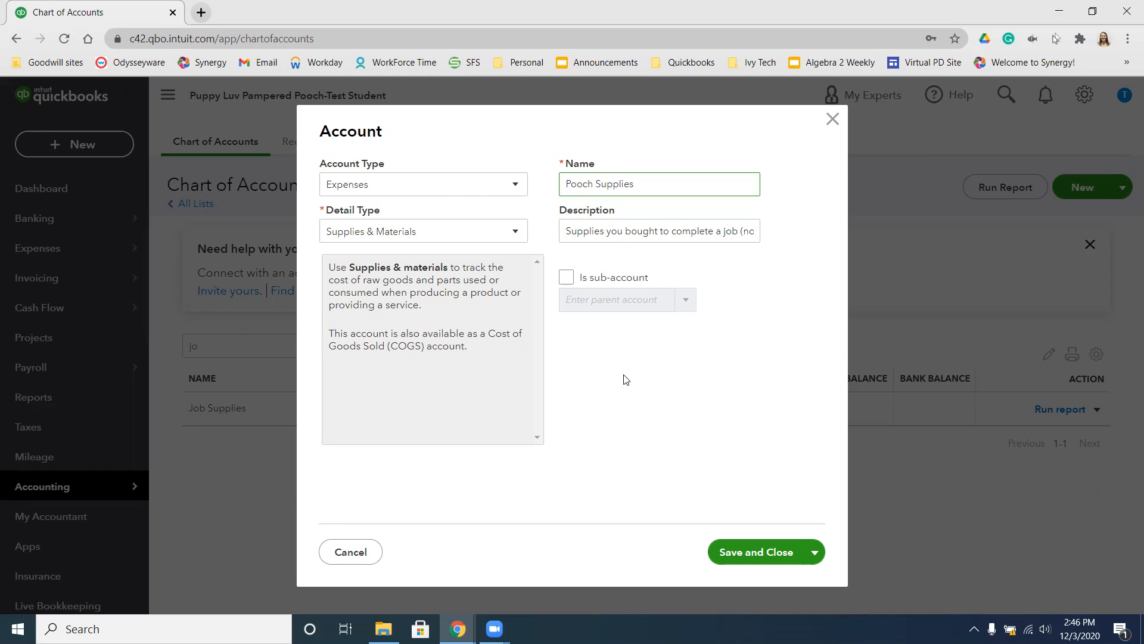
pyautogui.click(759, 557)
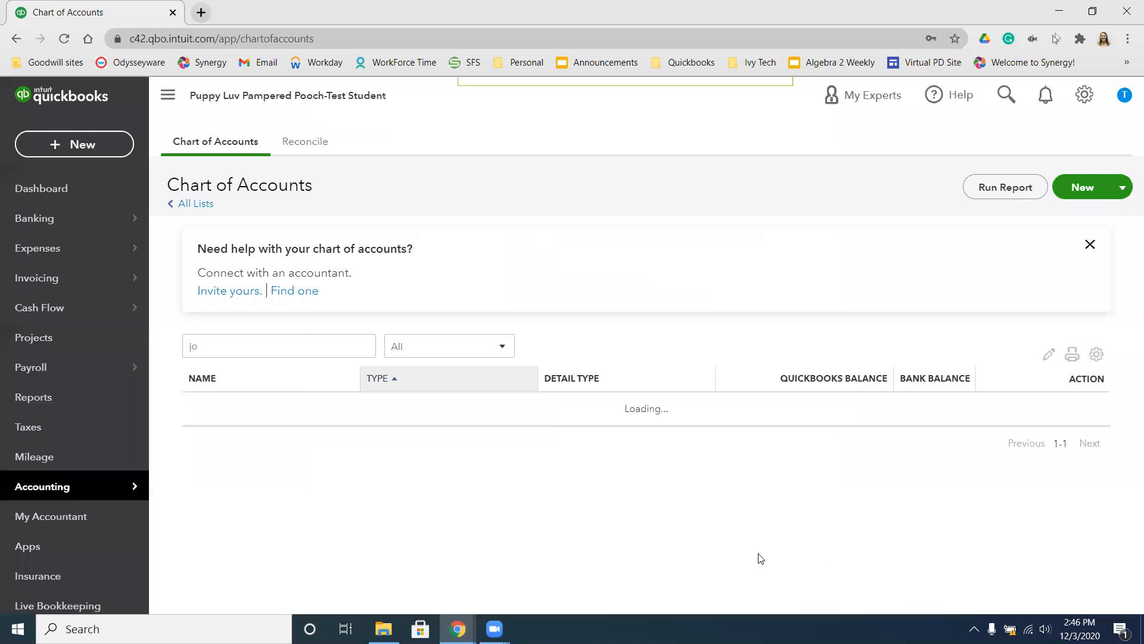
# - Clear the account name filter and dismiss the banner offering help with the chart of accounts
pyautogui.doubleClick(304, 345)
pyautogui.press('BackSpace')
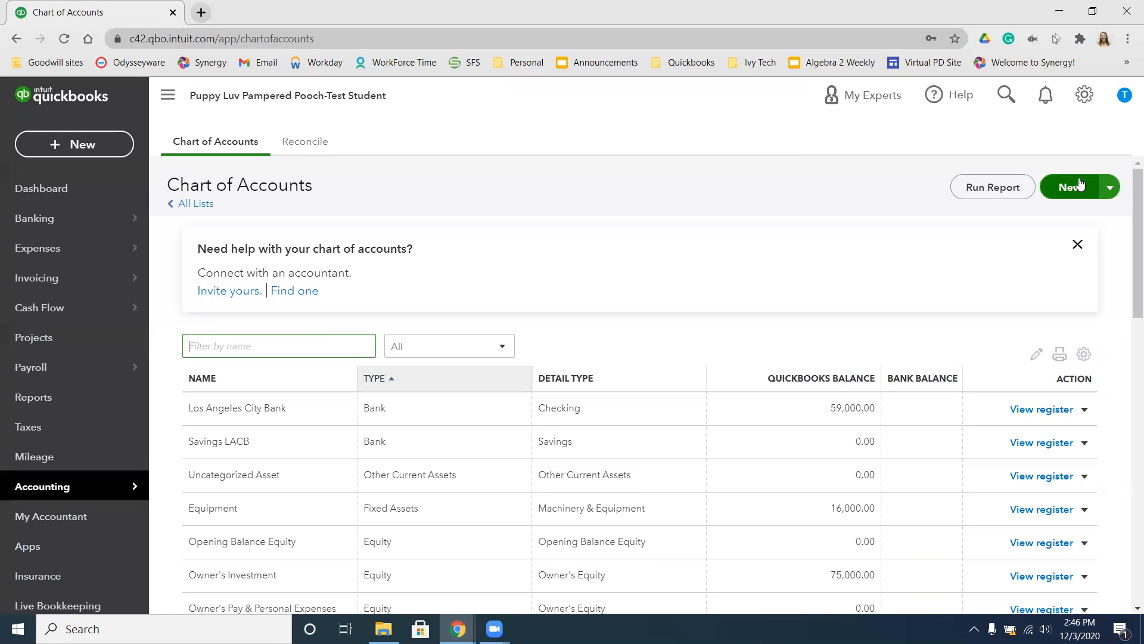
pyautogui.click(1079, 245)
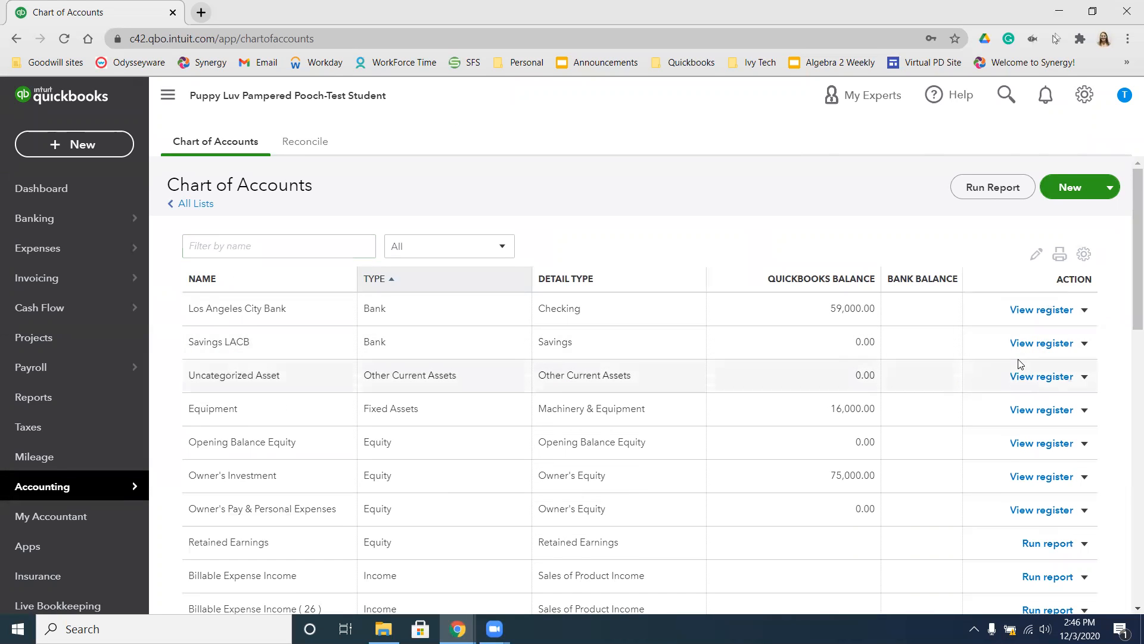
# - Add an Expenses account named Postage with the detail type Office/General Administrative Expenses and save it
pyautogui.scroll(-6, 1019, 363)
pyautogui.scroll(6, 1019, 363)
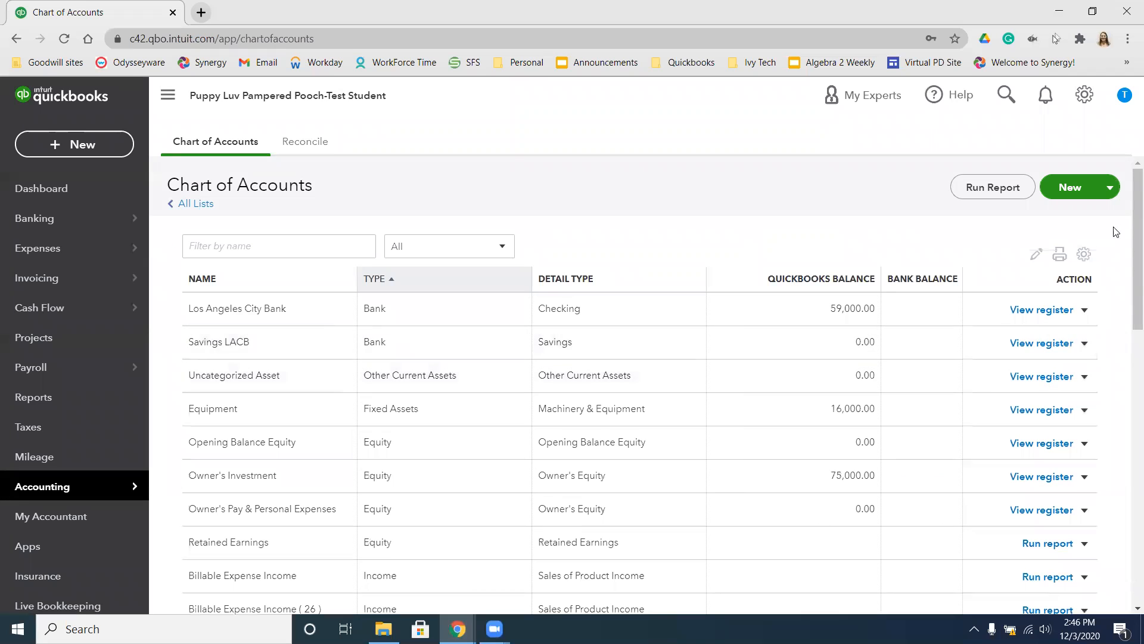
pyautogui.click(1071, 189)
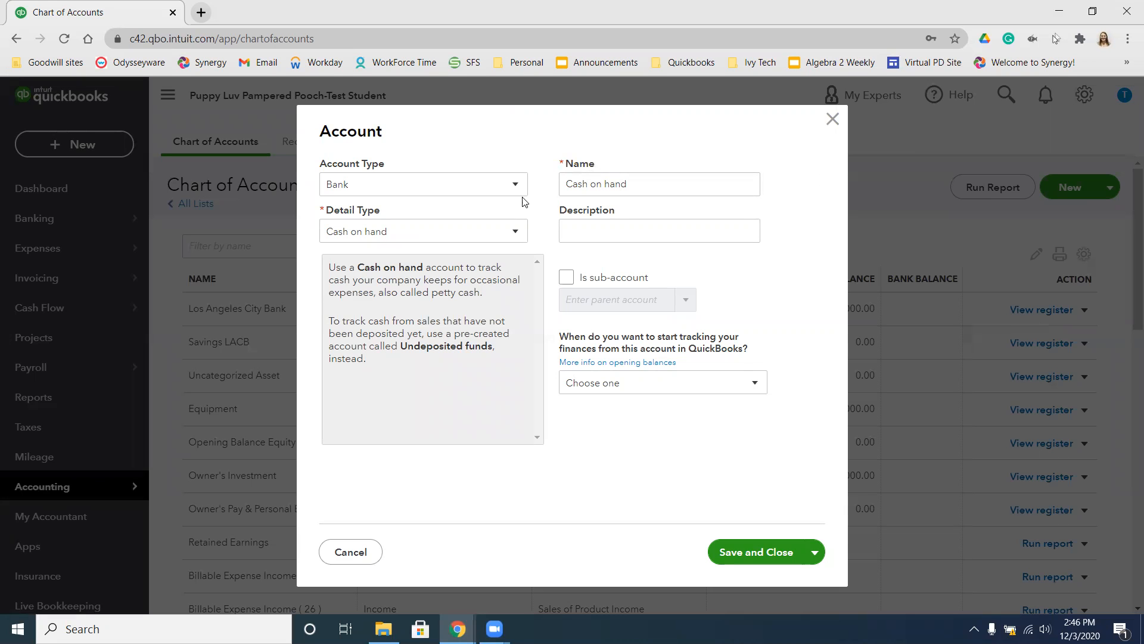
pyautogui.click(475, 186)
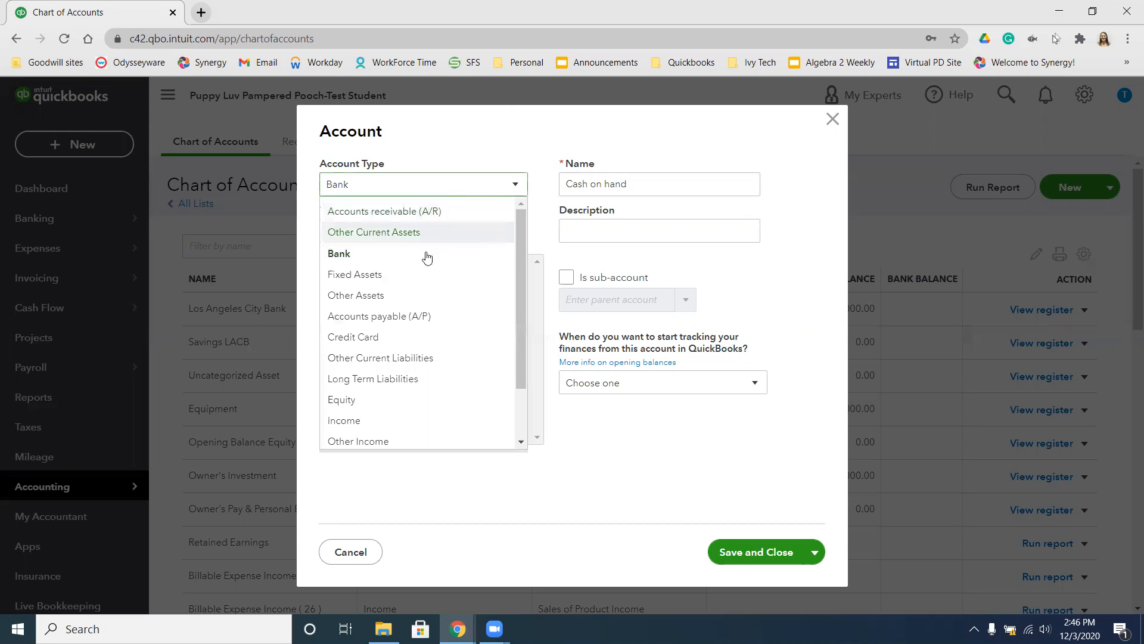
pyautogui.scroll(-1, 382, 354)
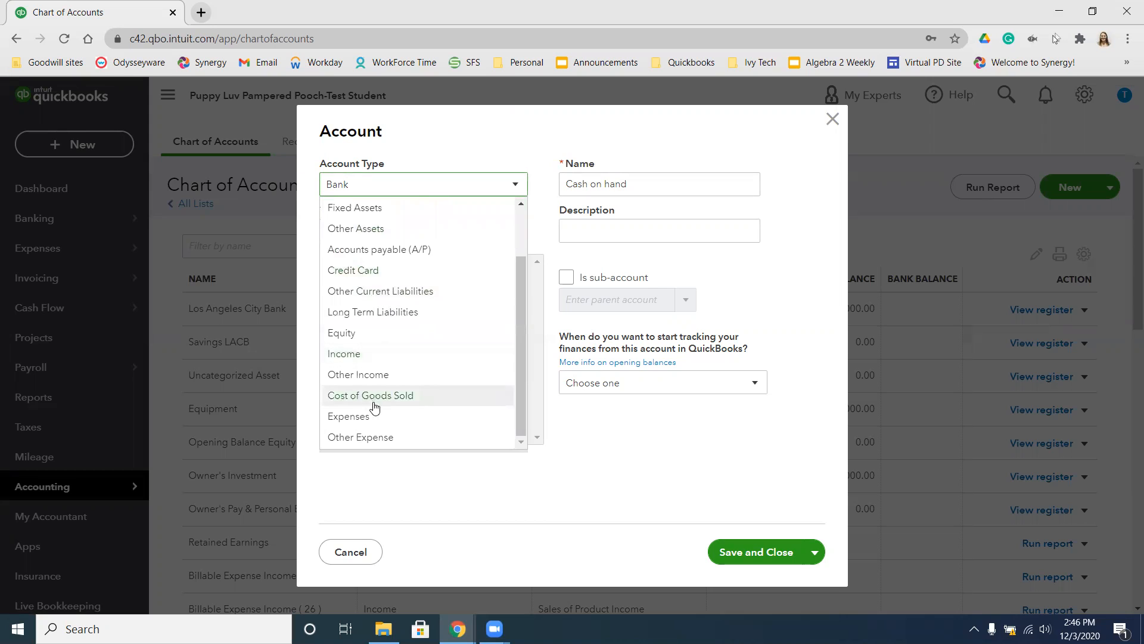
pyautogui.click(370, 423)
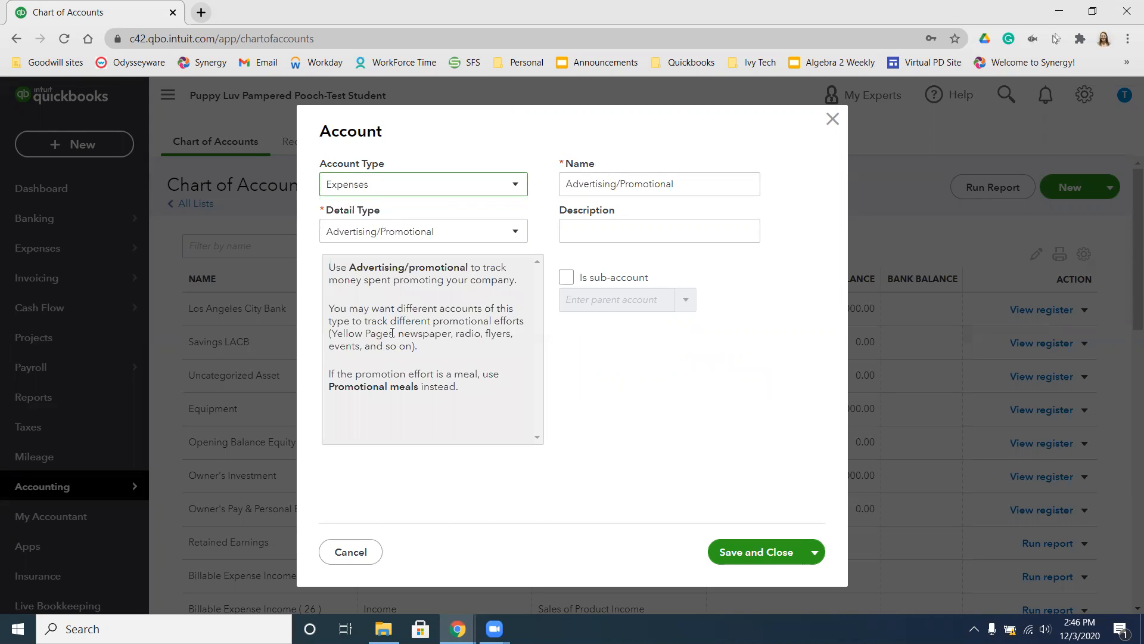
pyautogui.click(513, 233)
pyautogui.scroll(-4, 487, 294)
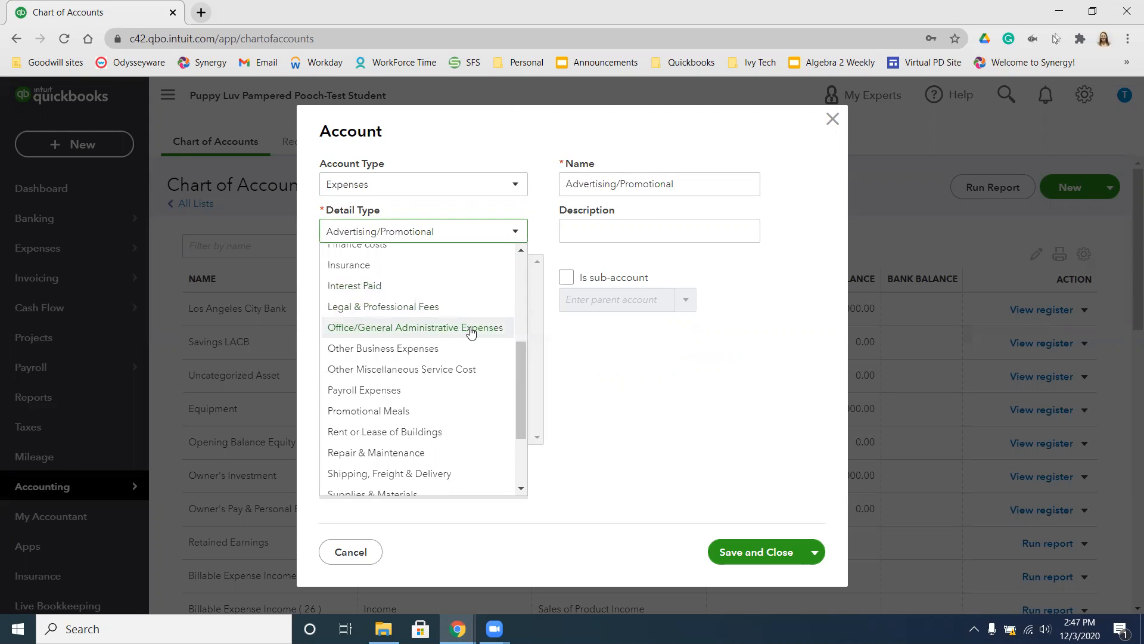
pyautogui.click(469, 331)
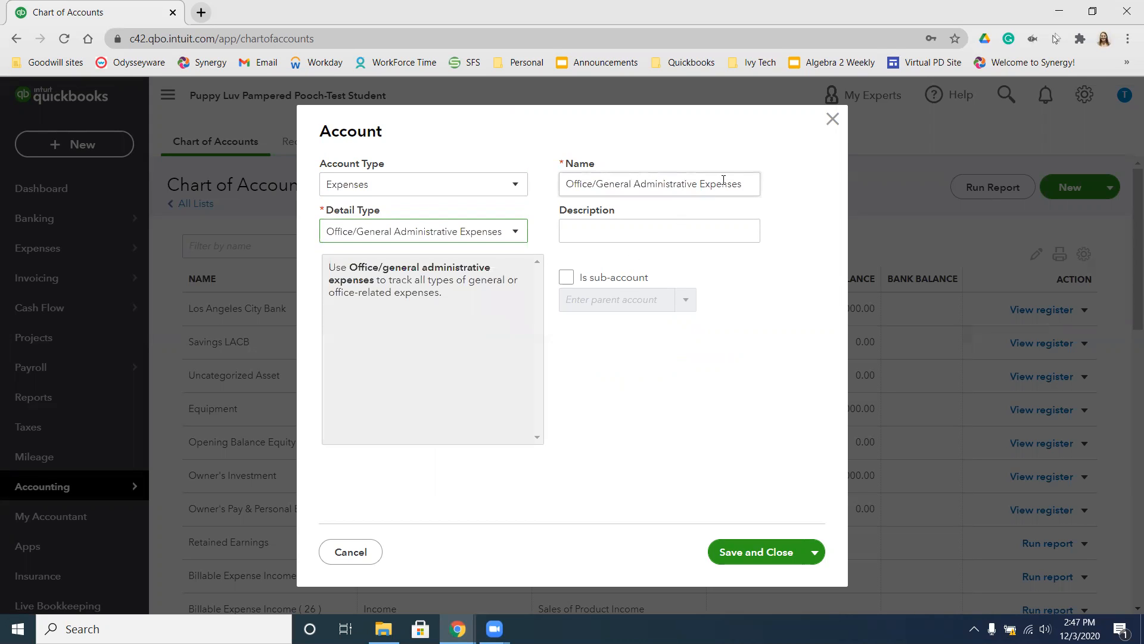
pyautogui.moveTo(743, 184); pyautogui.dragTo(185, 121)
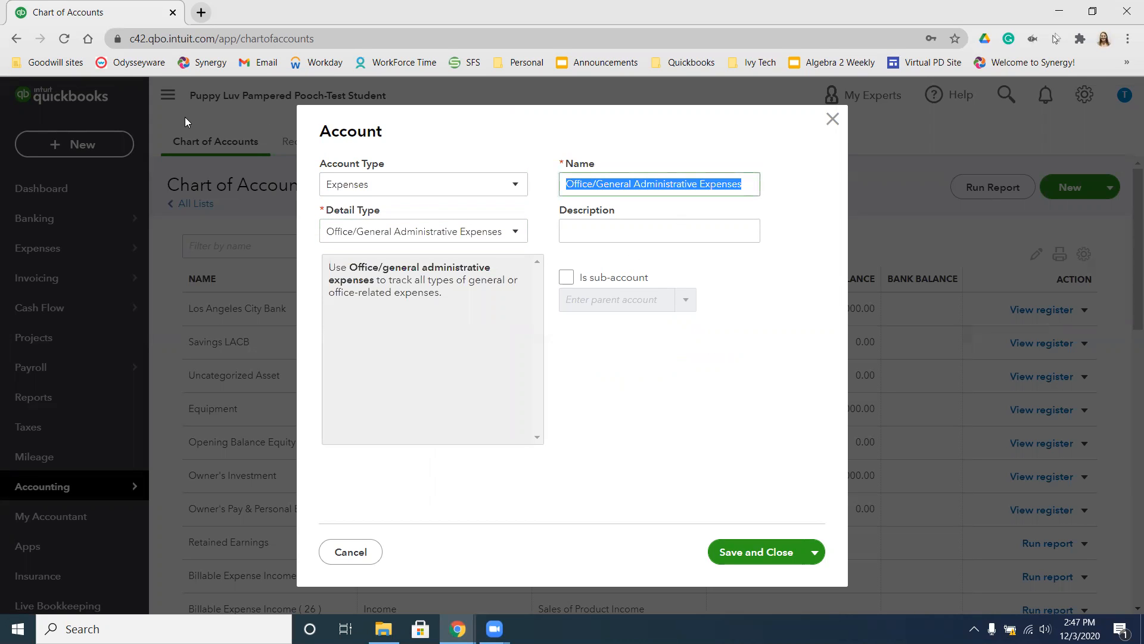
pyautogui.write('Postage')
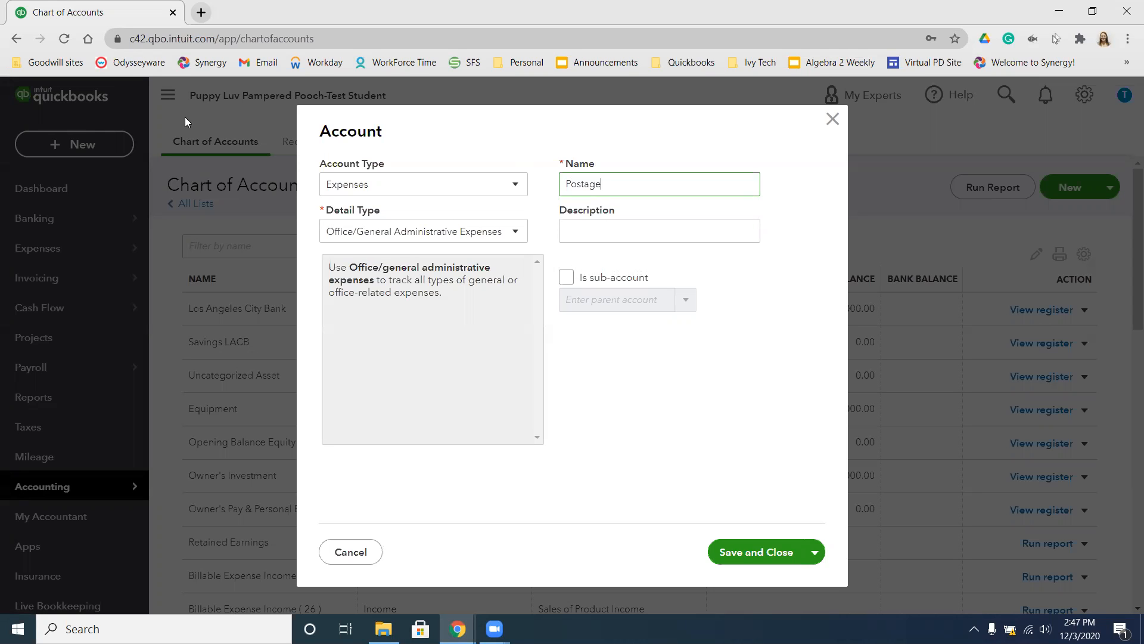
pyautogui.click(746, 554)
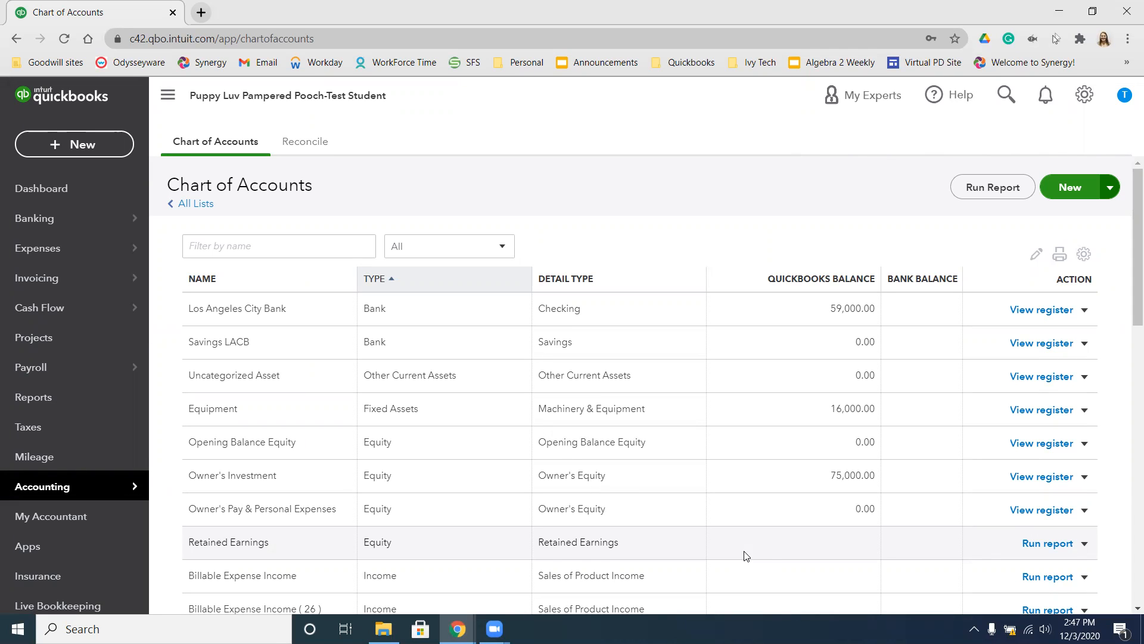
# - Add a Credit Card account named Sadie's City Credit Union and save it
pyautogui.click(1071, 189)
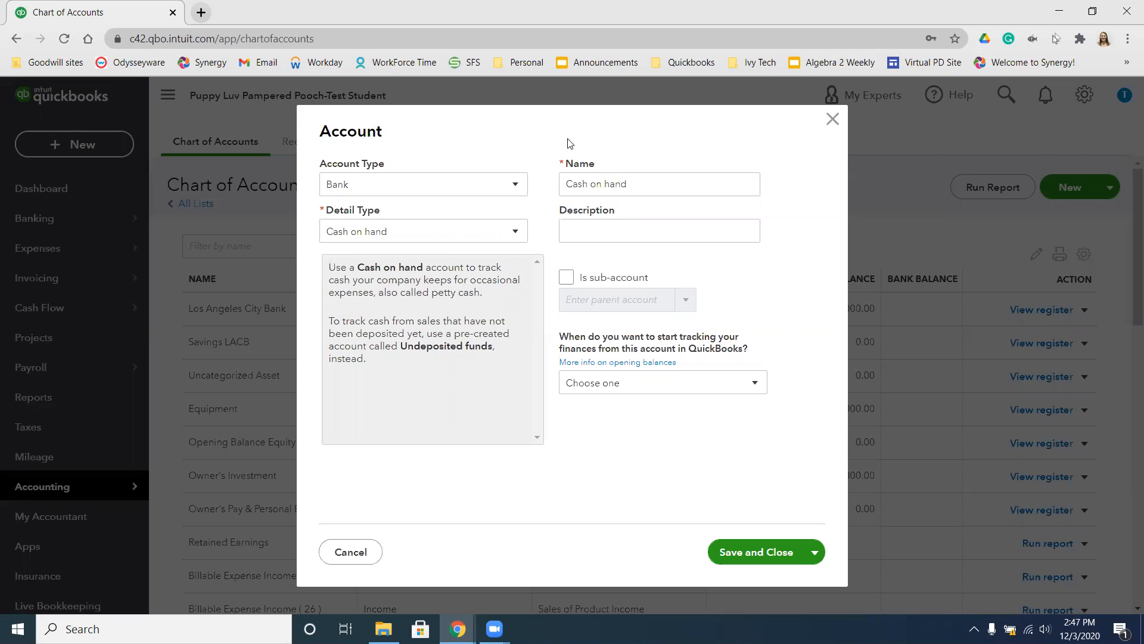
pyautogui.click(517, 186)
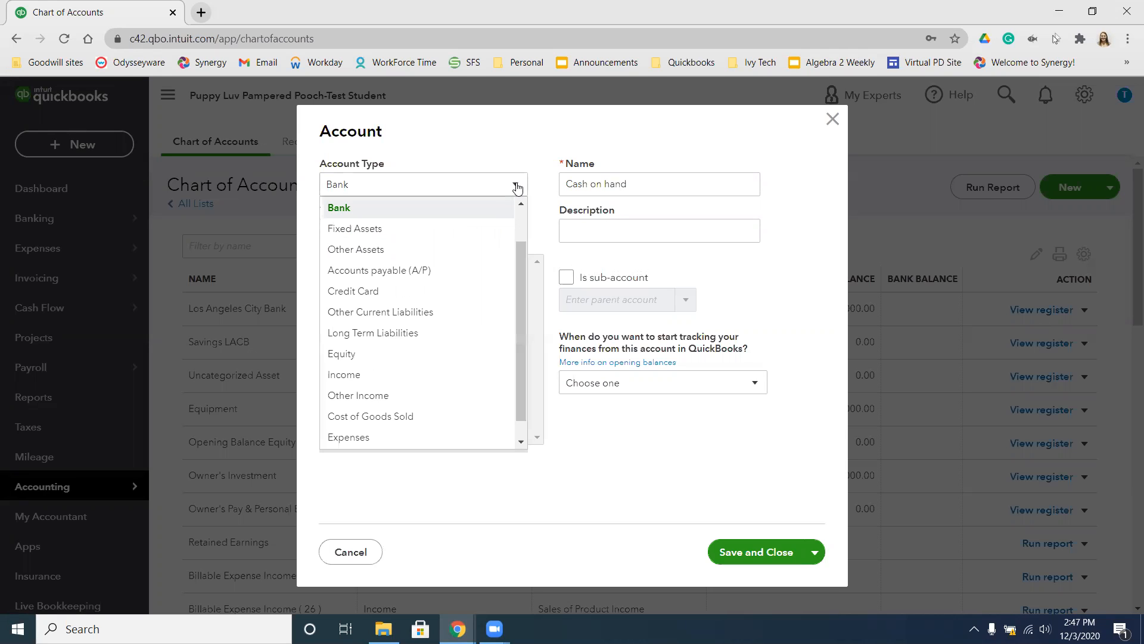
pyautogui.click(378, 294)
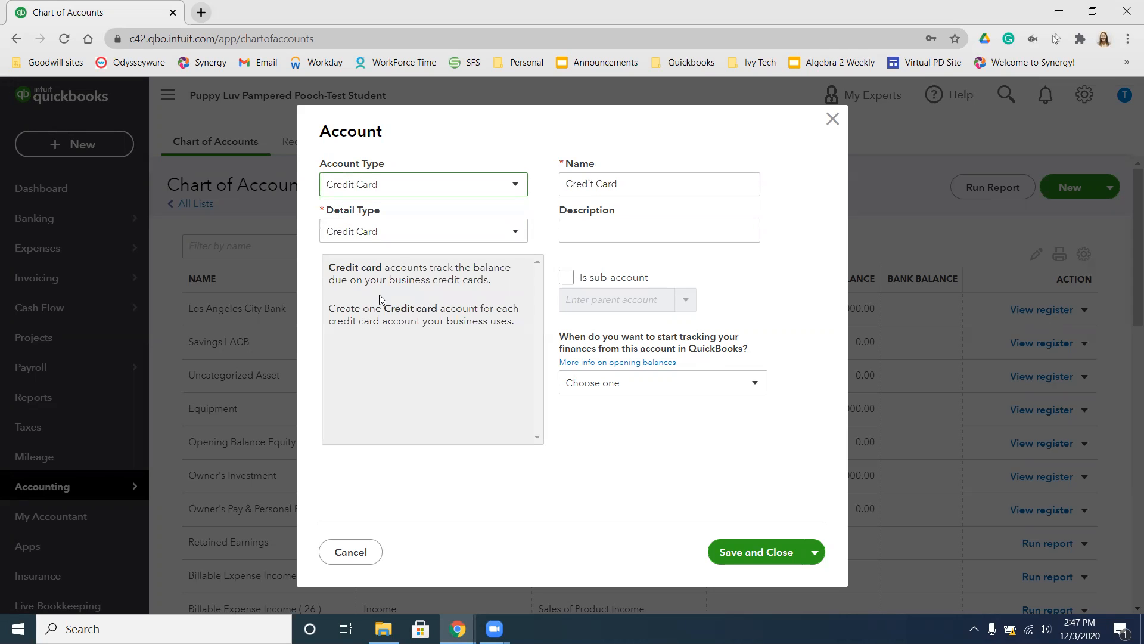
pyautogui.click(631, 183)
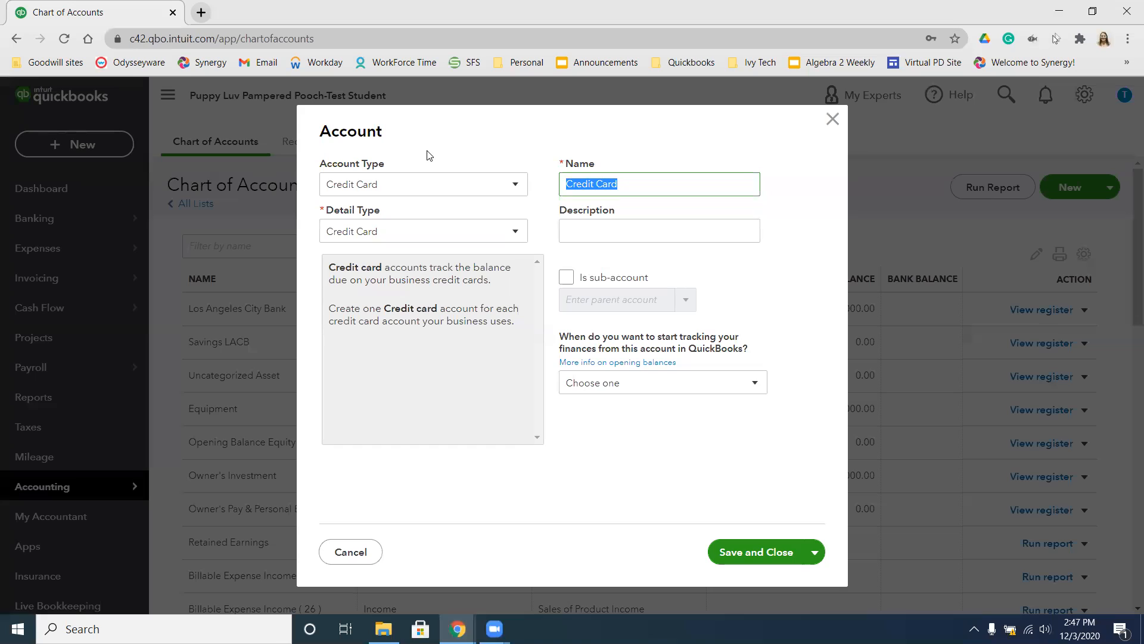
pyautogui.write("Sadie's City C")
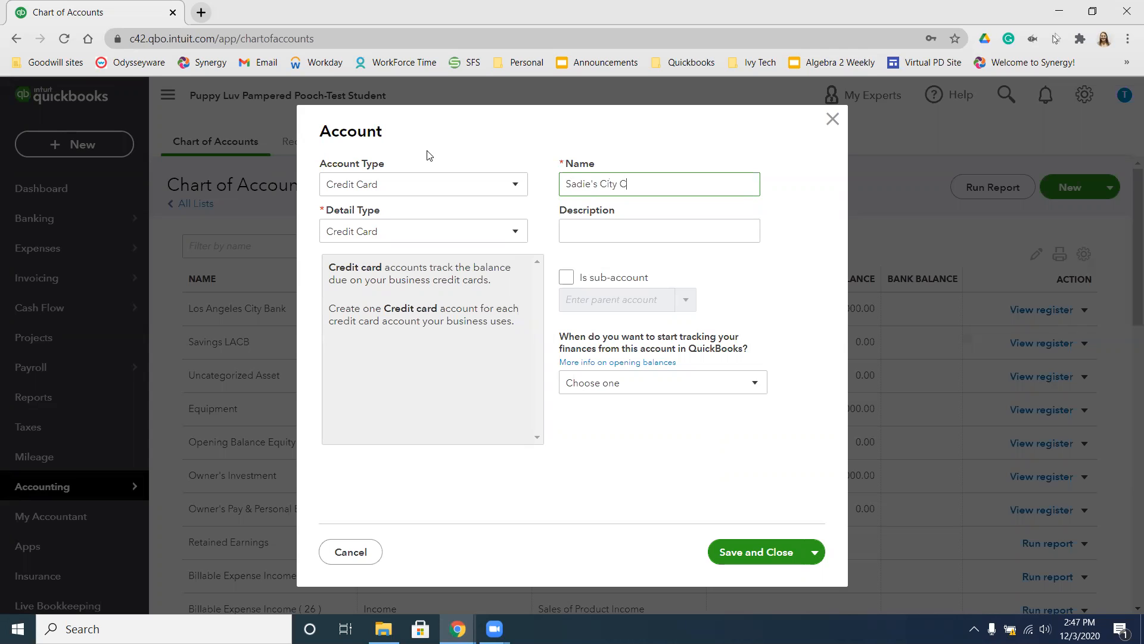
pyautogui.write('redit Union')
pyautogui.click(752, 554)
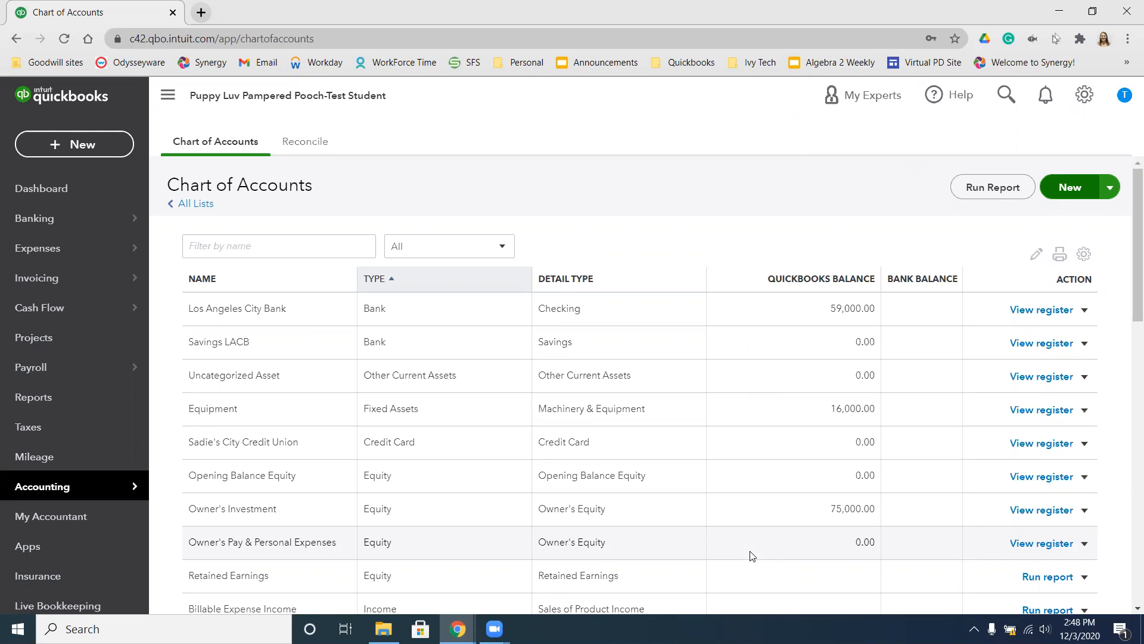
# - Run the account list report from the chart of accounts and export it to Excel
pyautogui.click(992, 189)
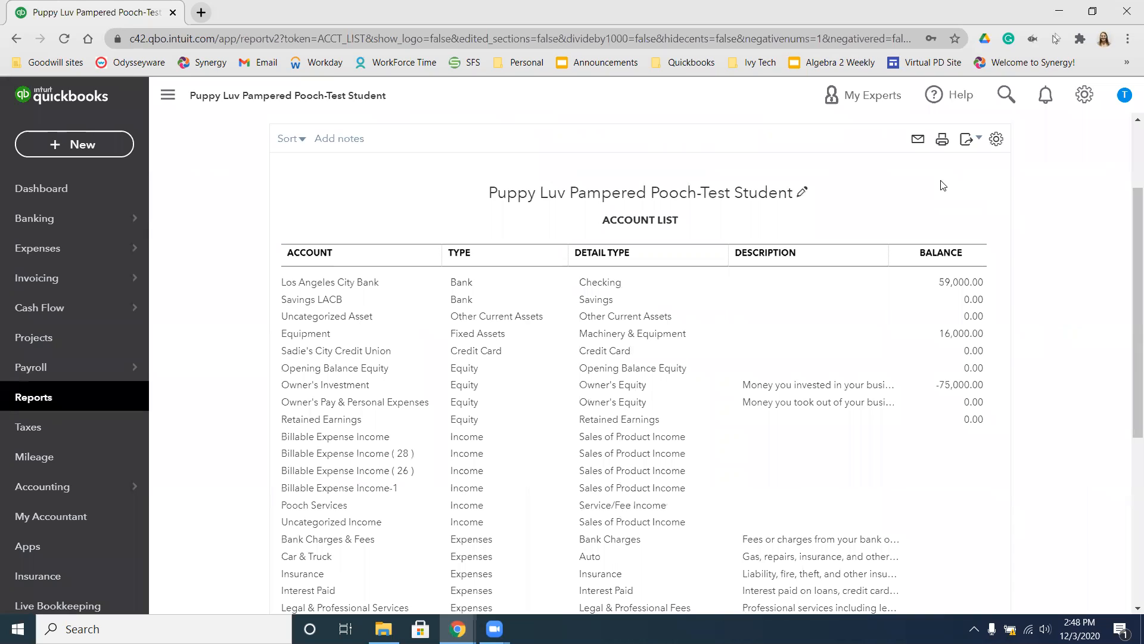
pyautogui.click(967, 142)
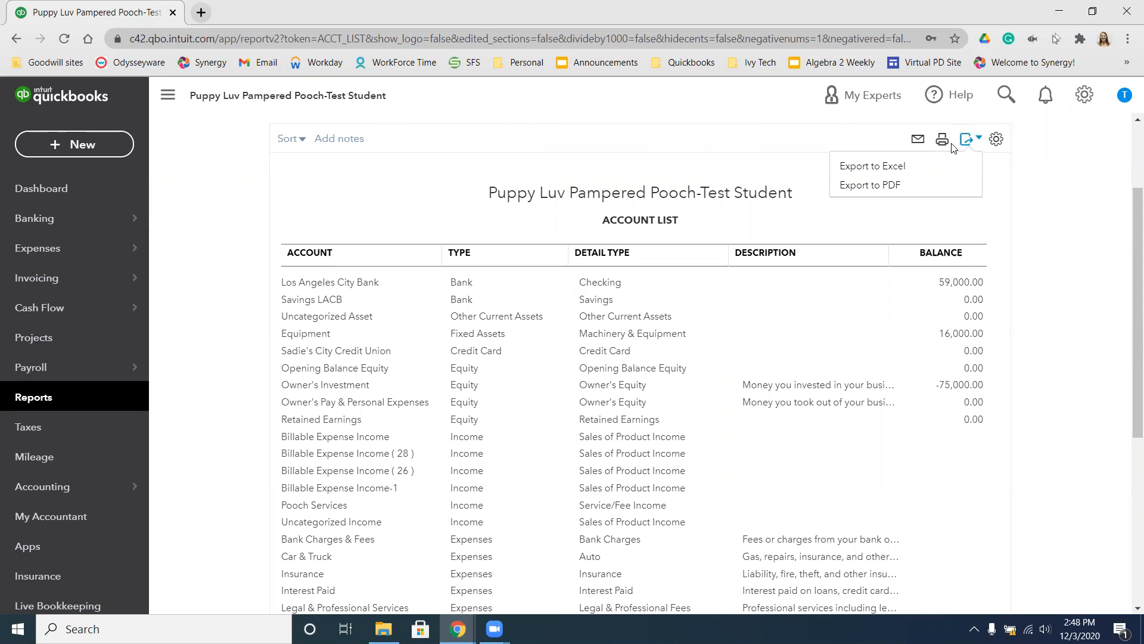
pyautogui.click(901, 171)
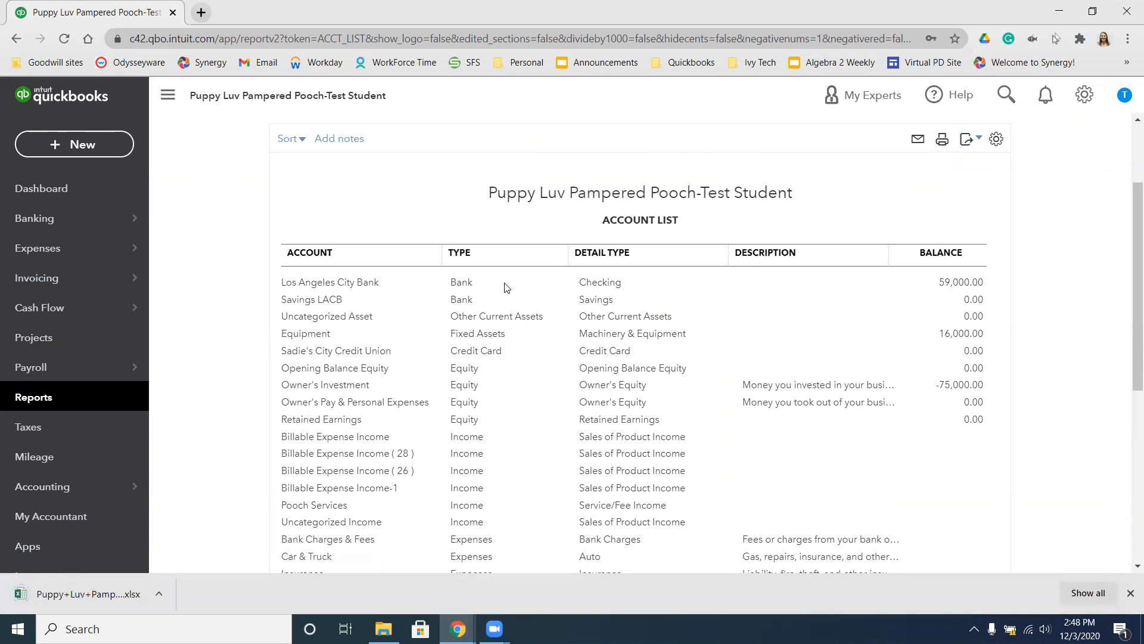
# - Open the exported account list in Excel with editing enabled and save it to the Desktop as CH02 Chart of Accounts
pyautogui.click(104, 593)
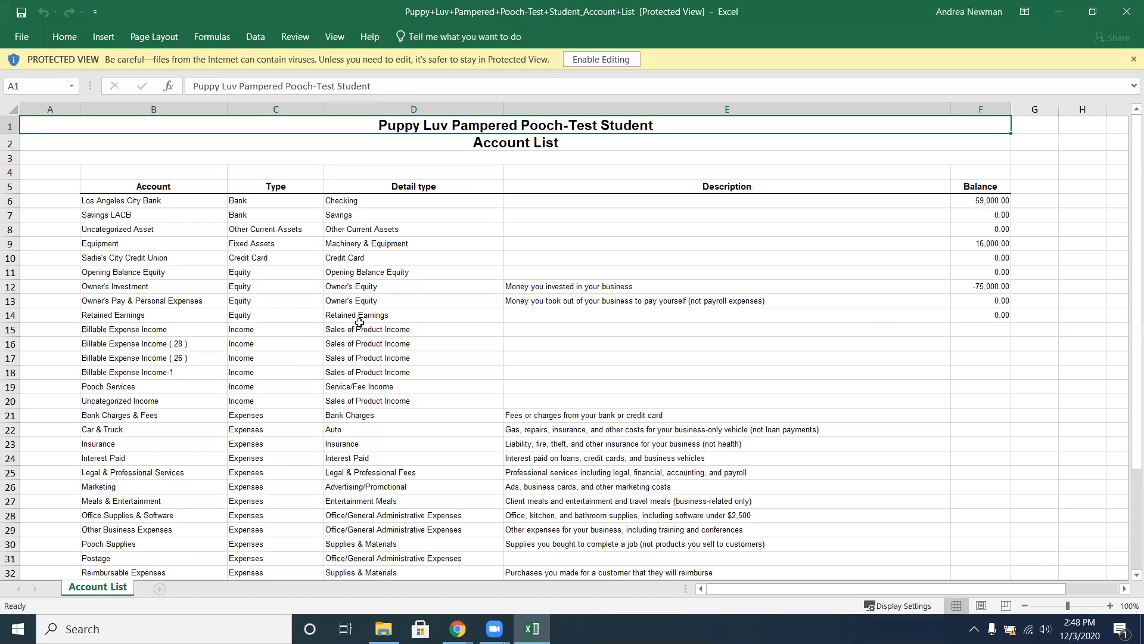
pyautogui.click(608, 59)
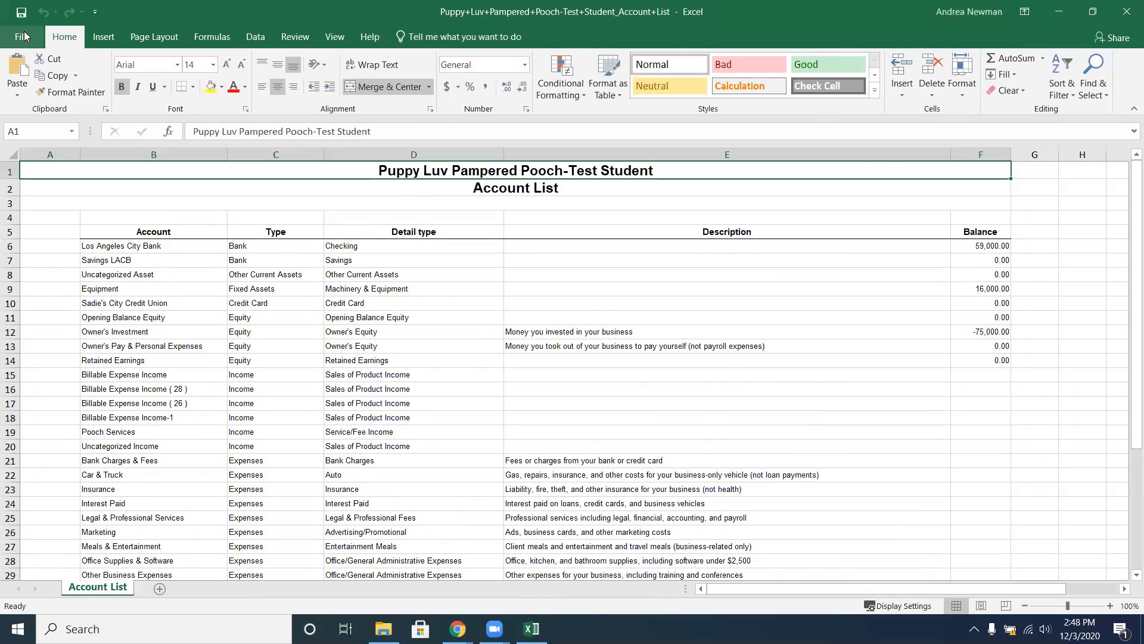
pyautogui.click(23, 36)
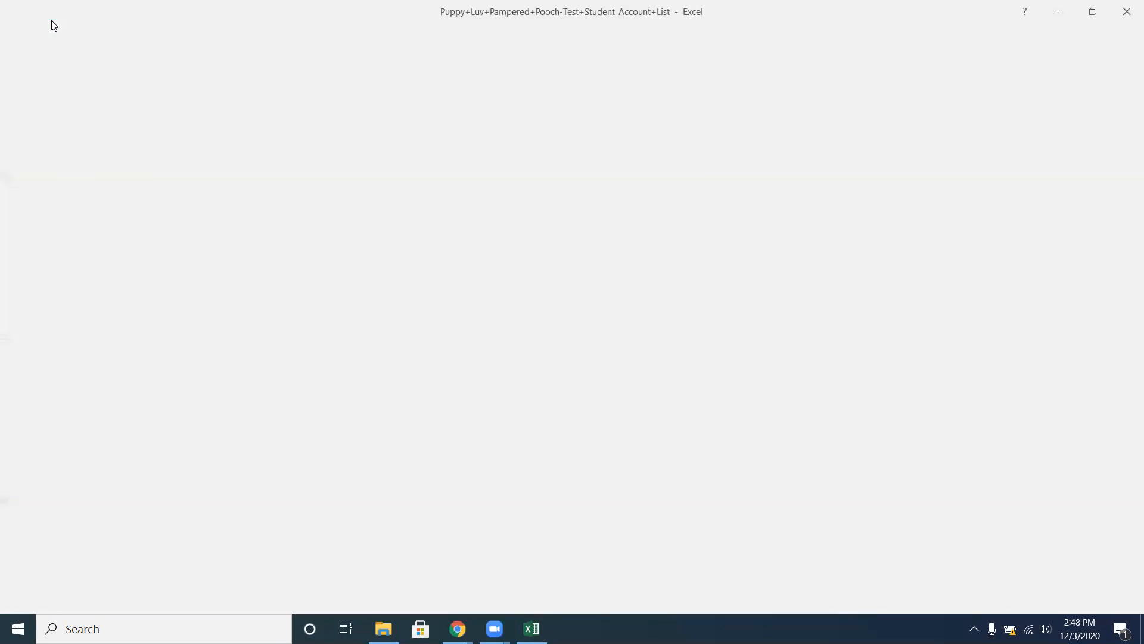
pyautogui.click(23, 166)
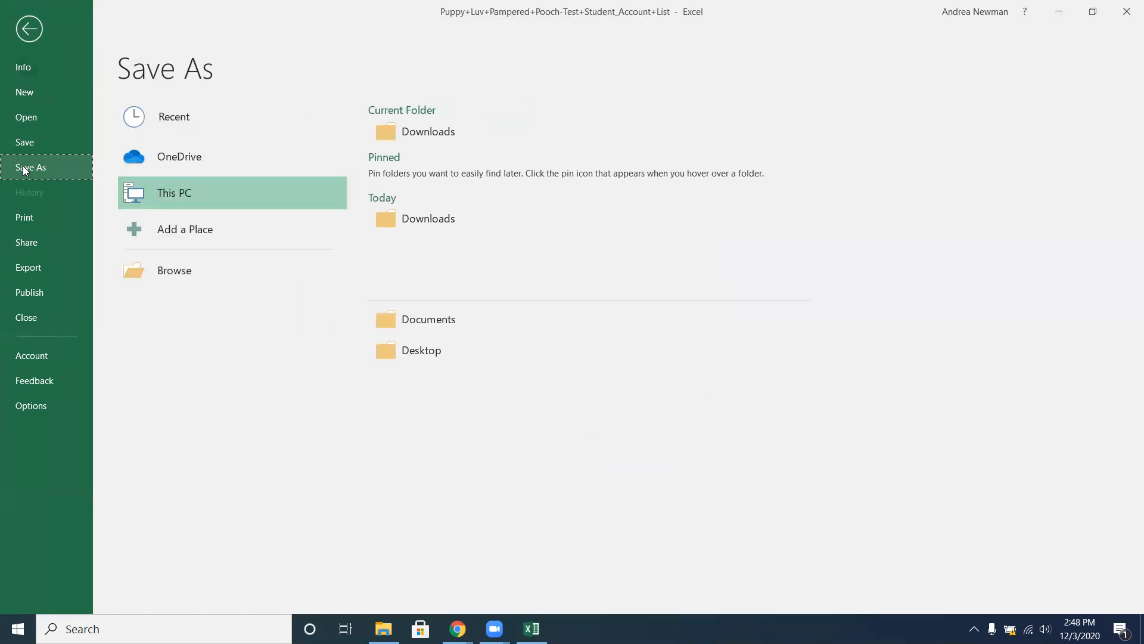
pyautogui.click(419, 350)
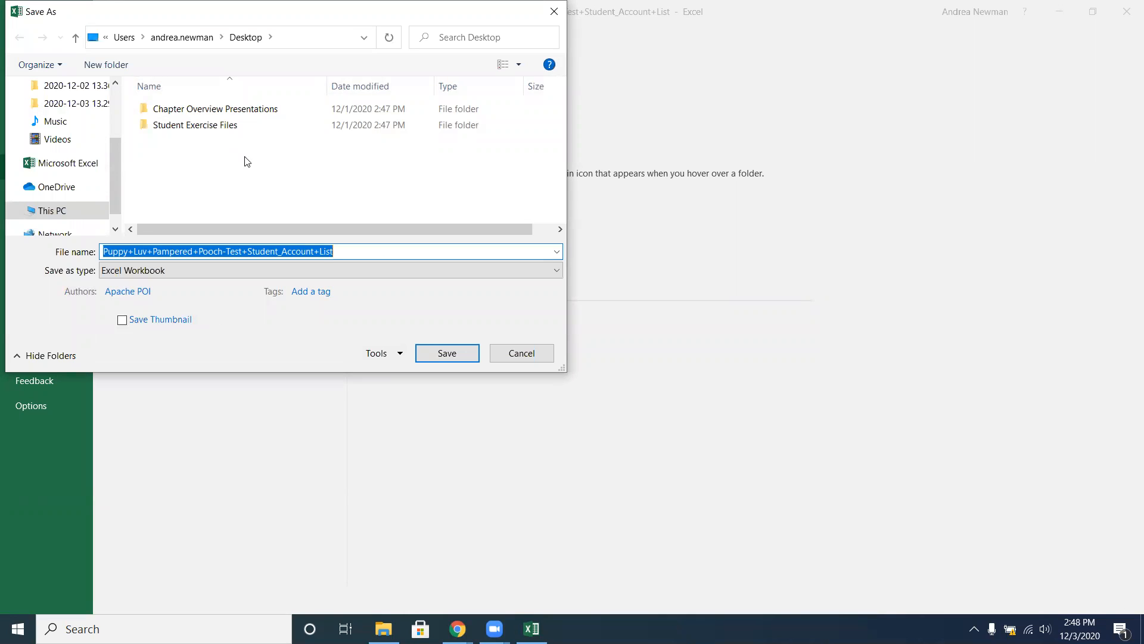
pyautogui.write('CH02')
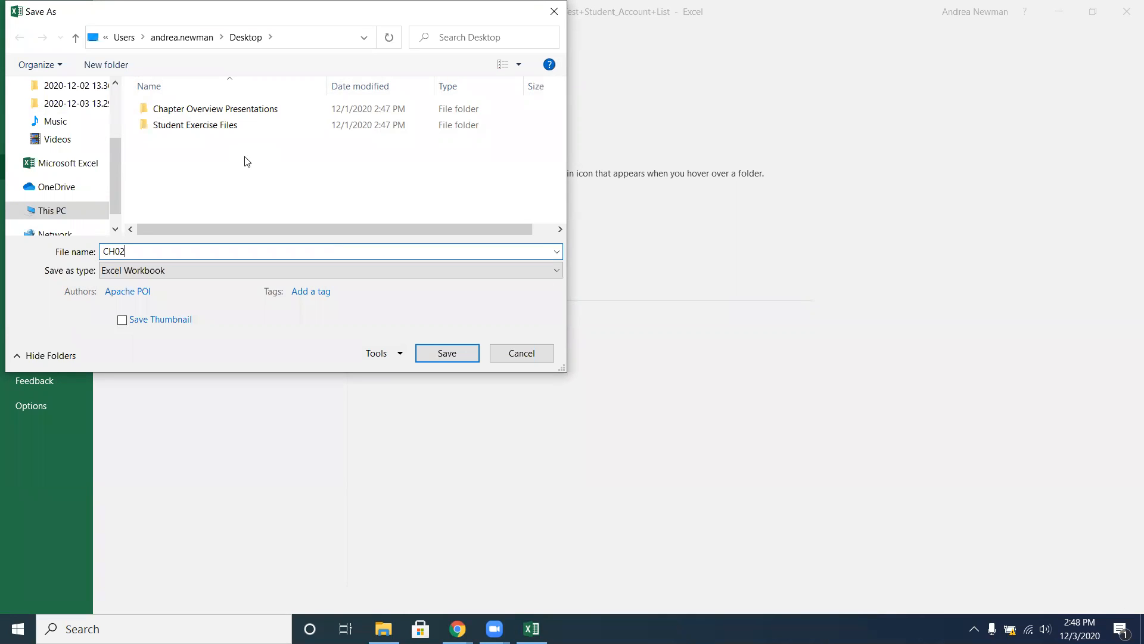
pyautogui.write(' Chart of Accounts')
pyautogui.click(446, 353)
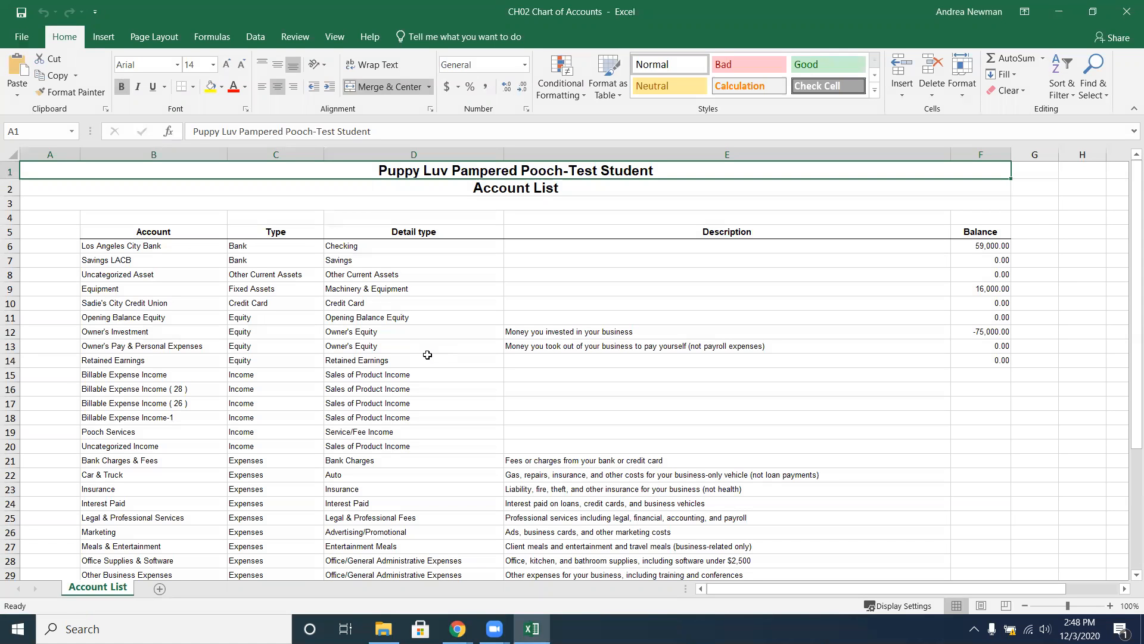
# - Close the CH02 Chart of Accounts workbook and return to the QuickBooks dashboard
pyautogui.click(1128, 12)
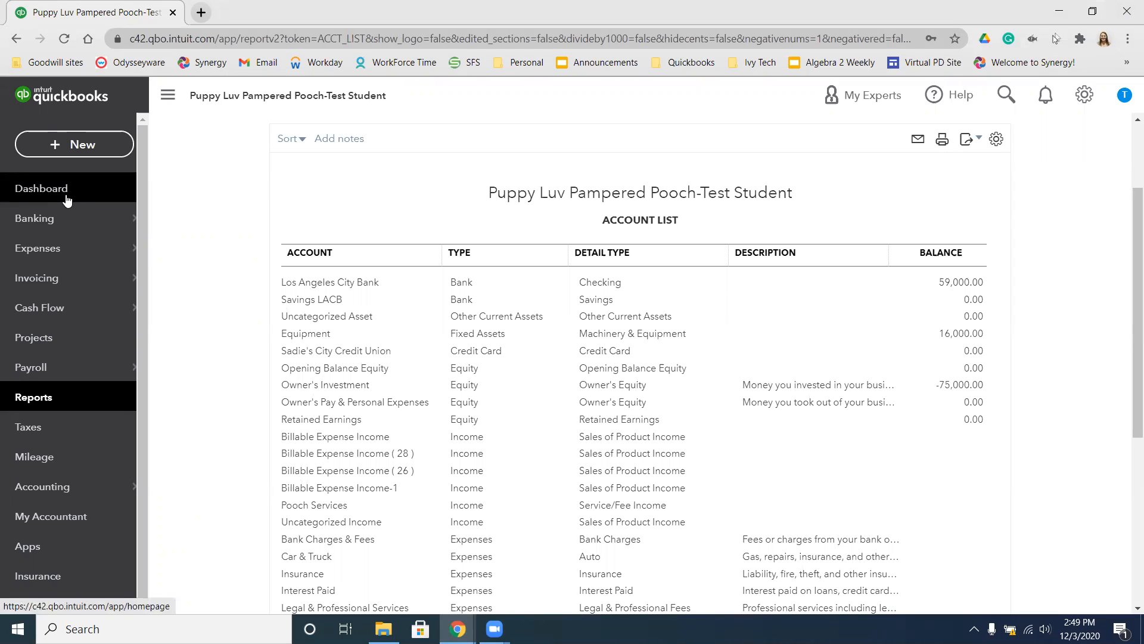
pyautogui.click(36, 187)
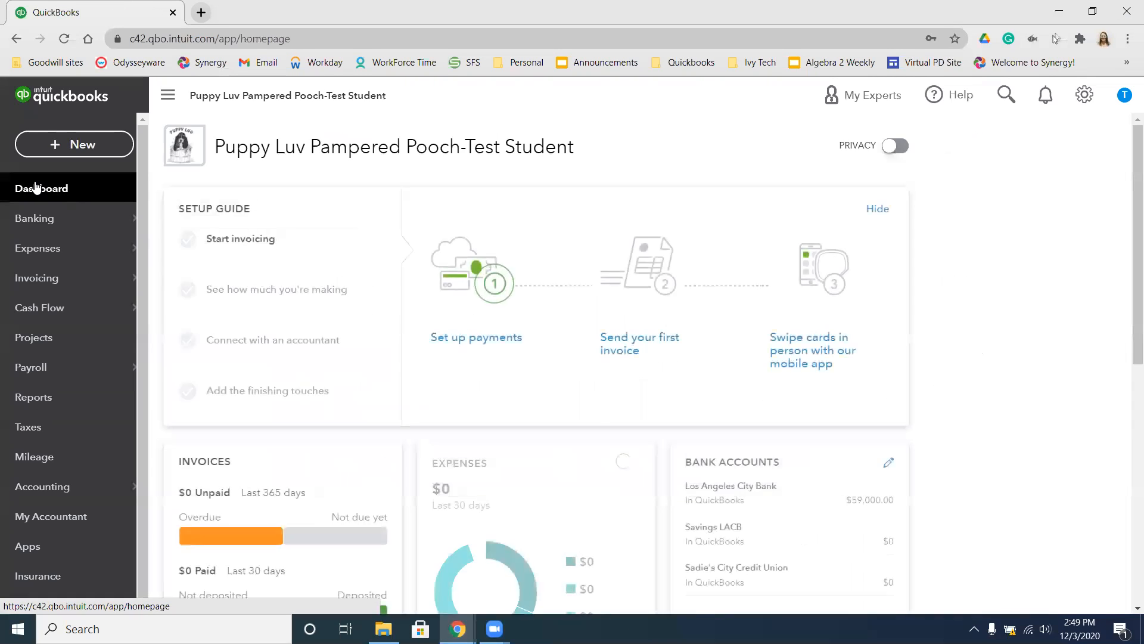